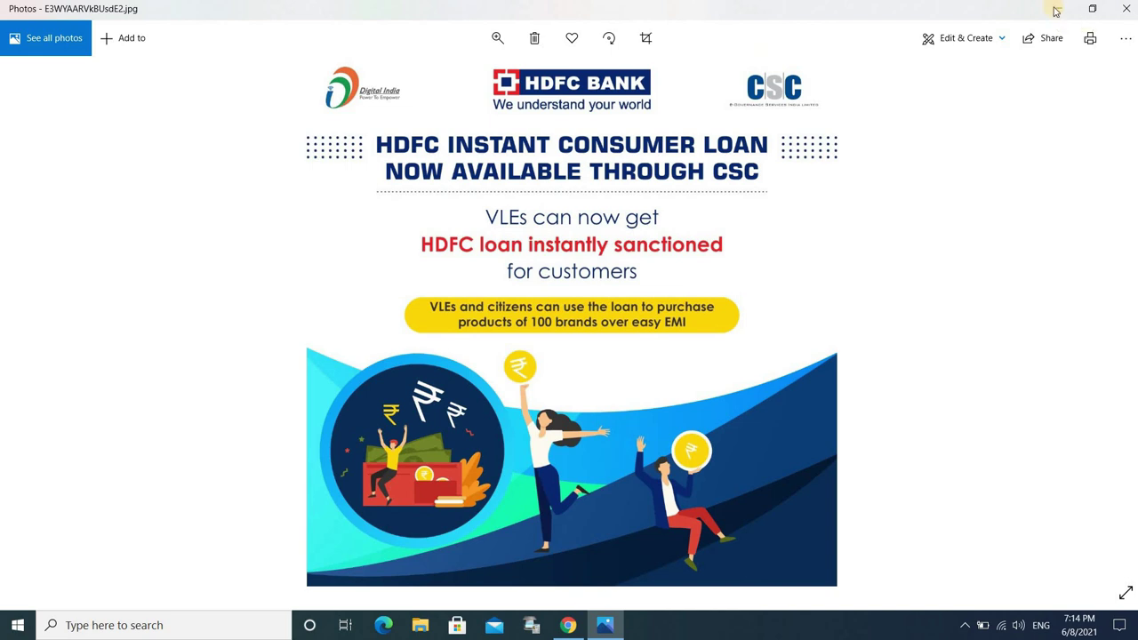
# Step: Log in to Digital Seva, open Services and search for 'hdfc loa'
pyautogui.click(1055, 11)
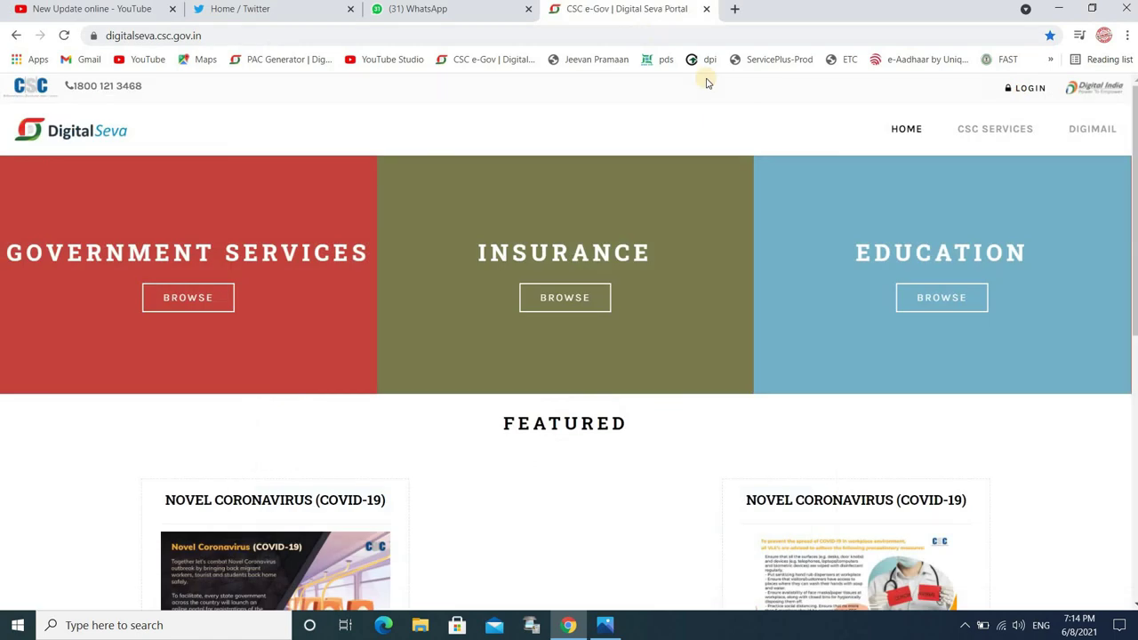
pyautogui.click(1031, 88)
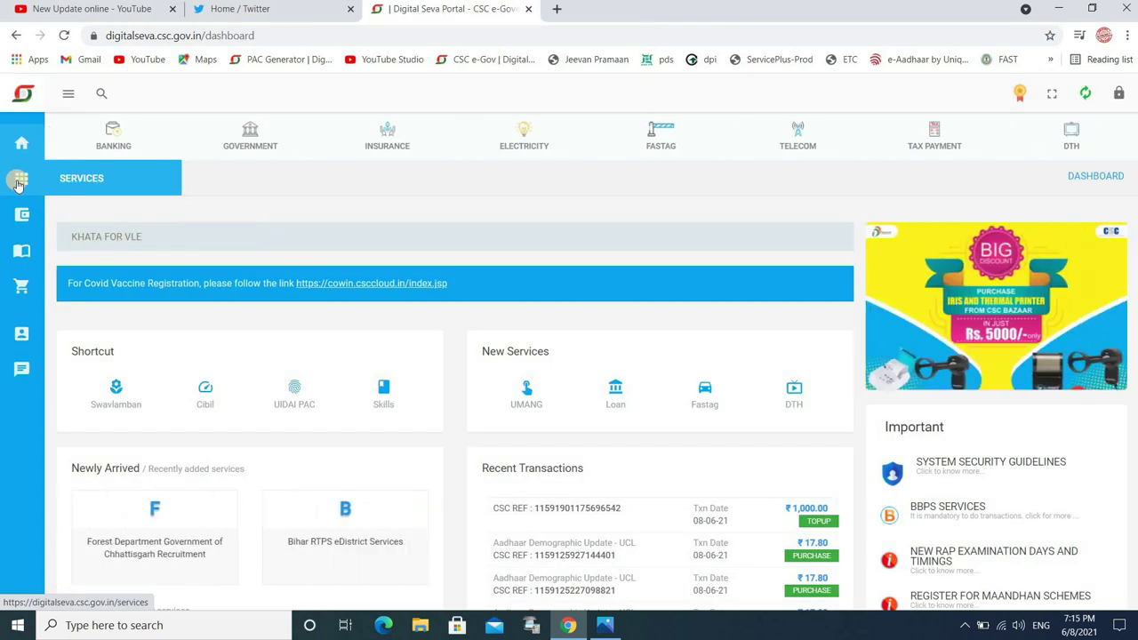
pyautogui.click(19, 180)
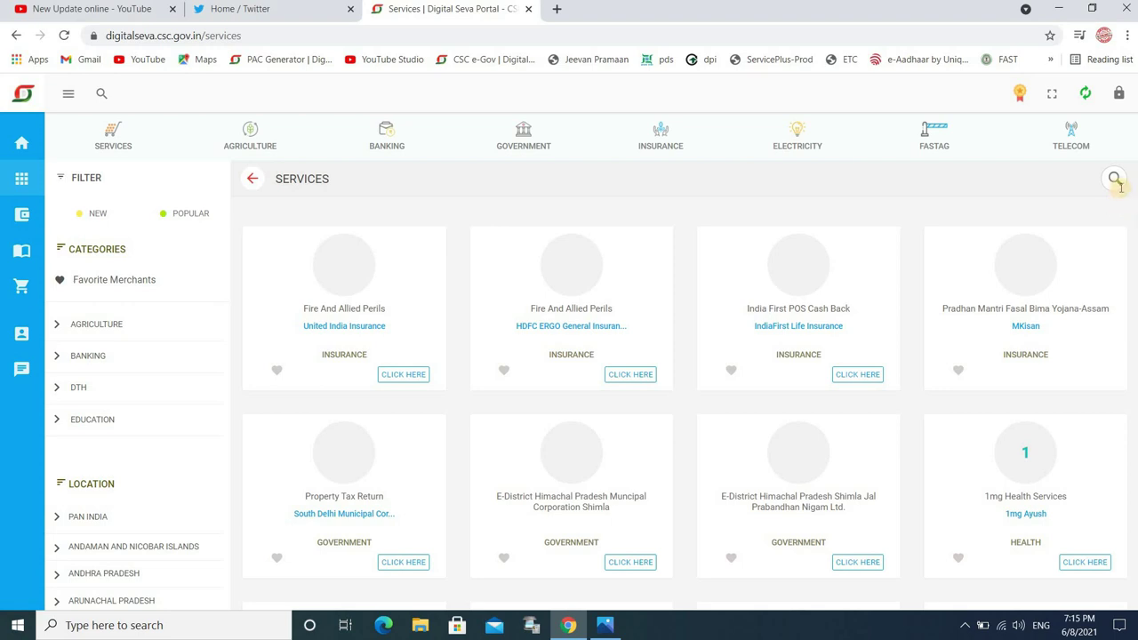
pyautogui.click(1115, 179)
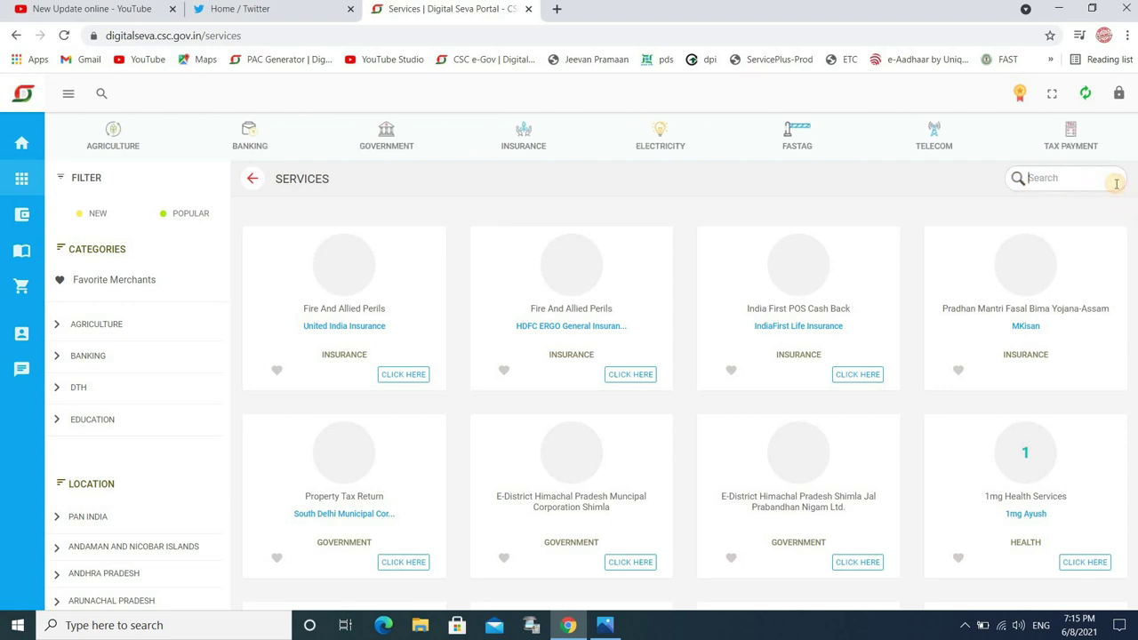
pyautogui.write('hdfc loa')
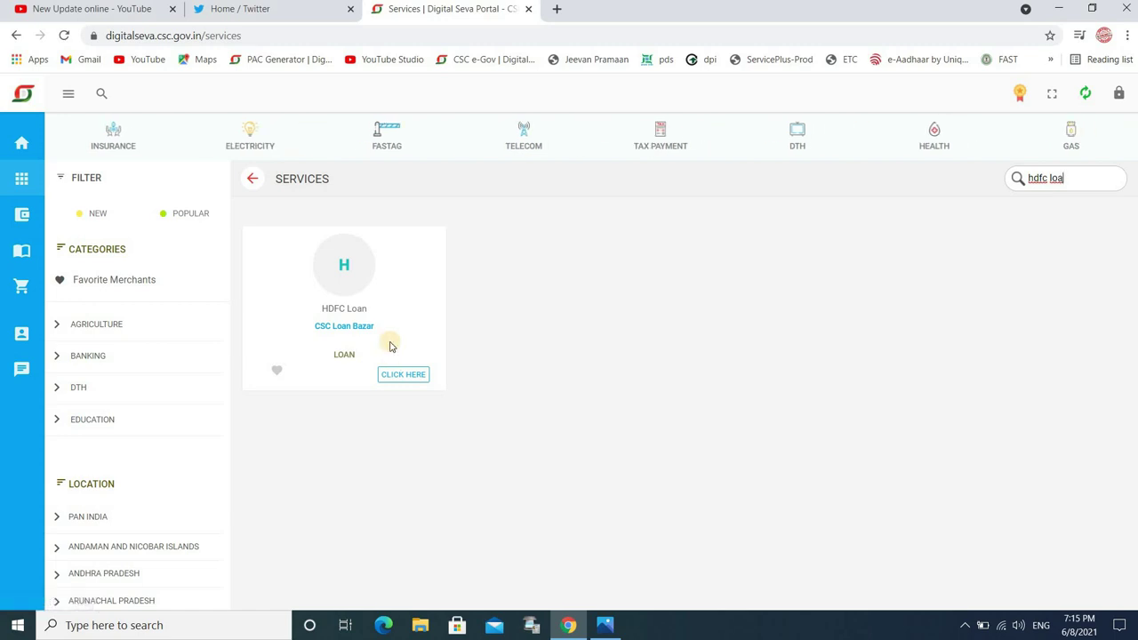
# Step: Open HDFC Loan via Digital Seva Connect, then launch the CD Consumer Durable loan product
pyautogui.click(400, 374)
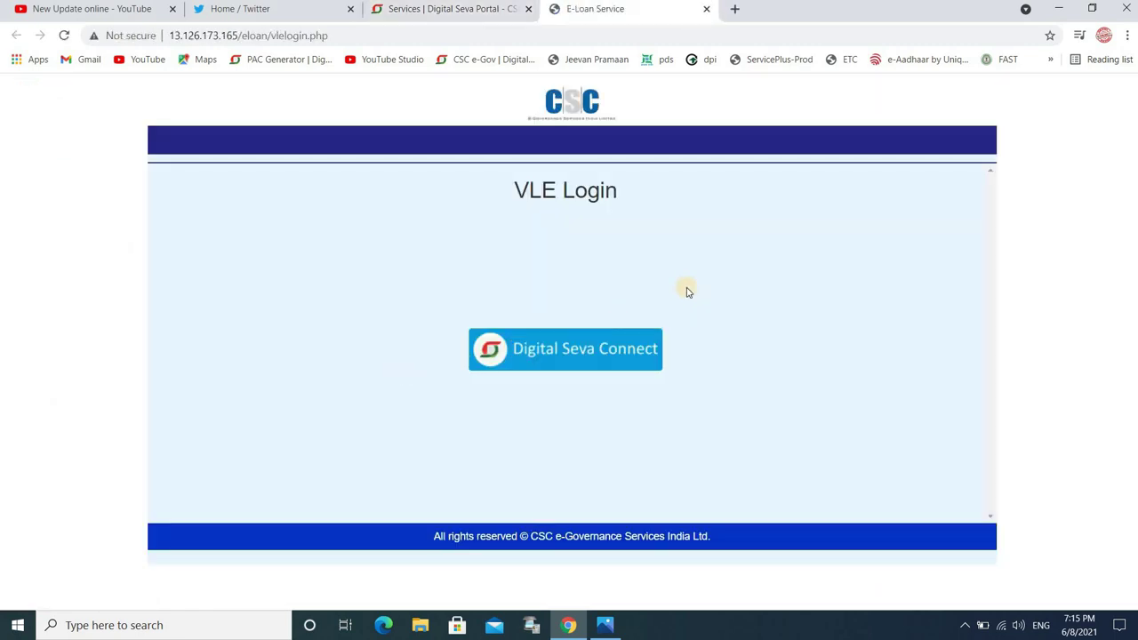
pyautogui.click(585, 350)
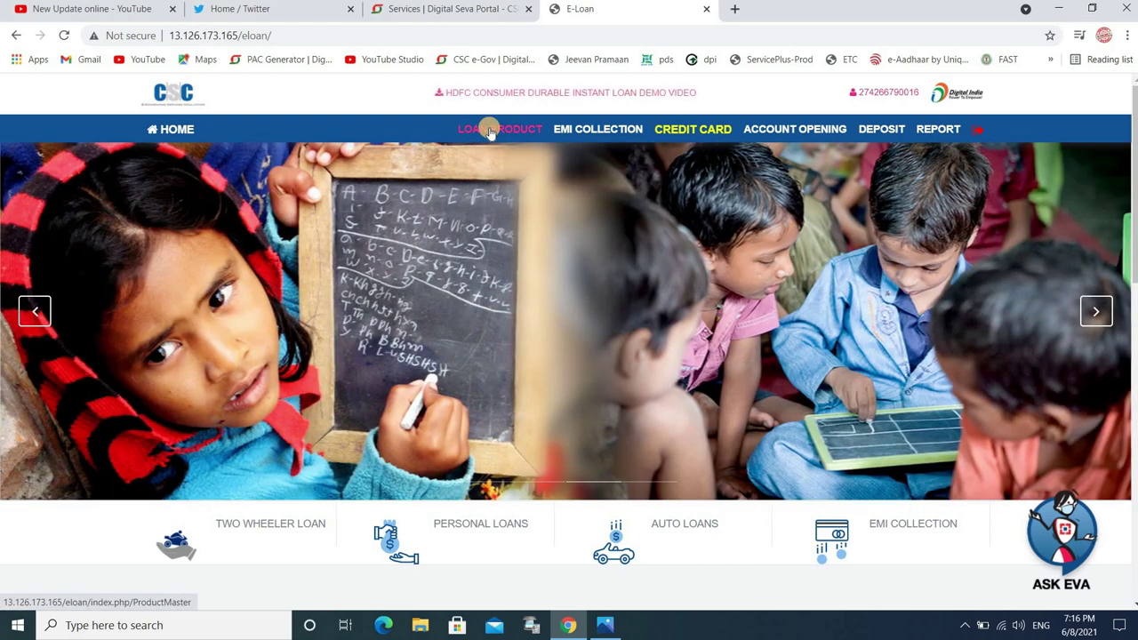
pyautogui.click(489, 131)
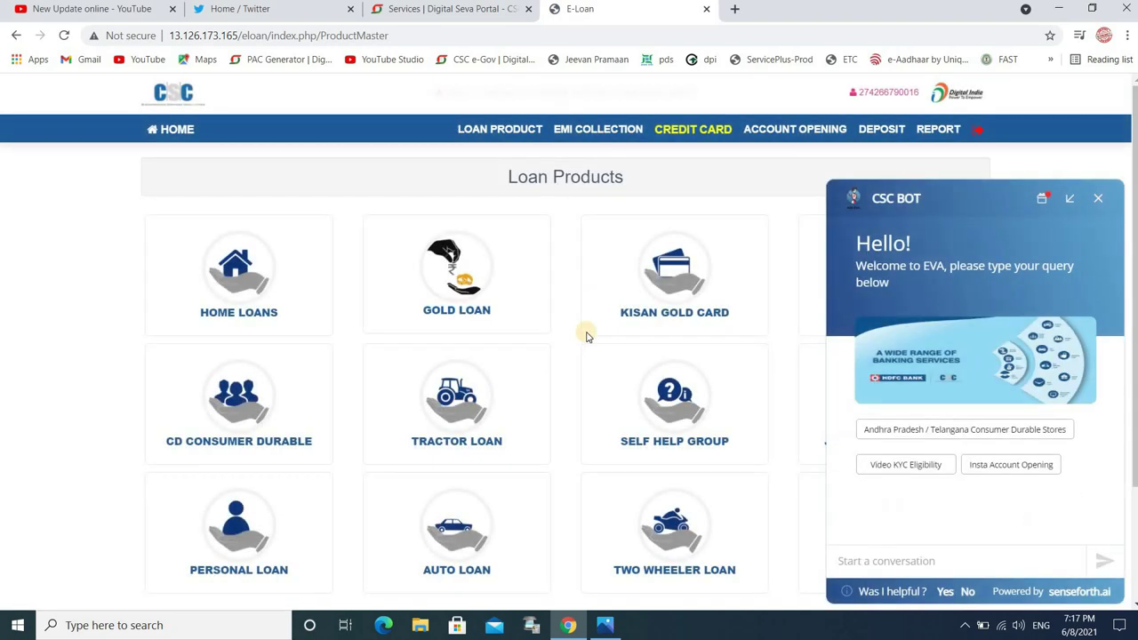
pyautogui.click(1101, 200)
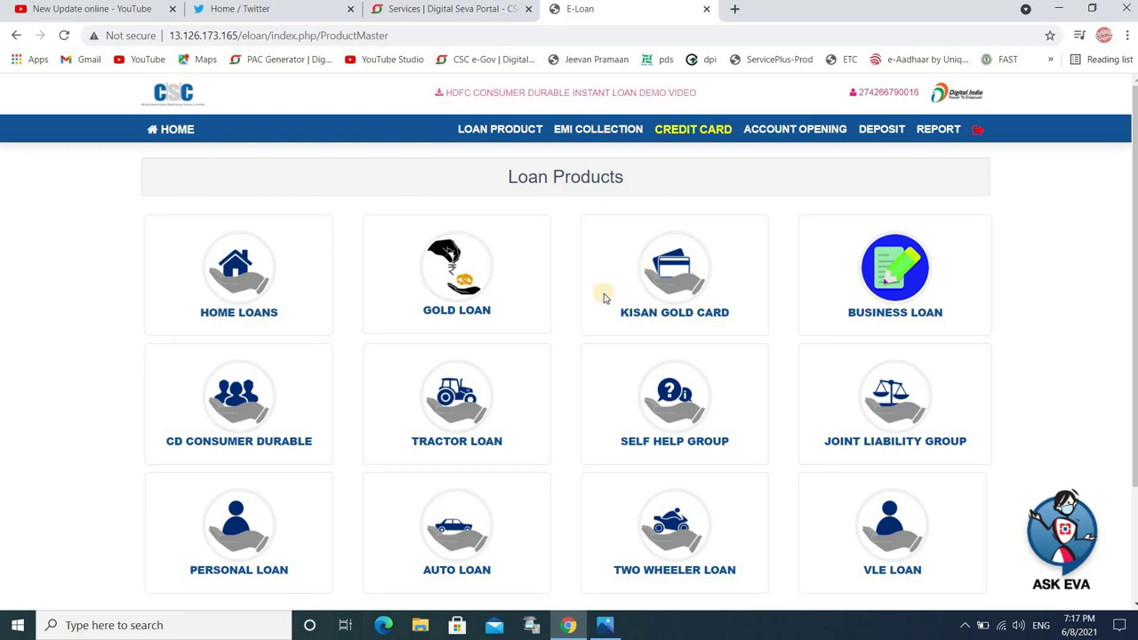
pyautogui.click(209, 420)
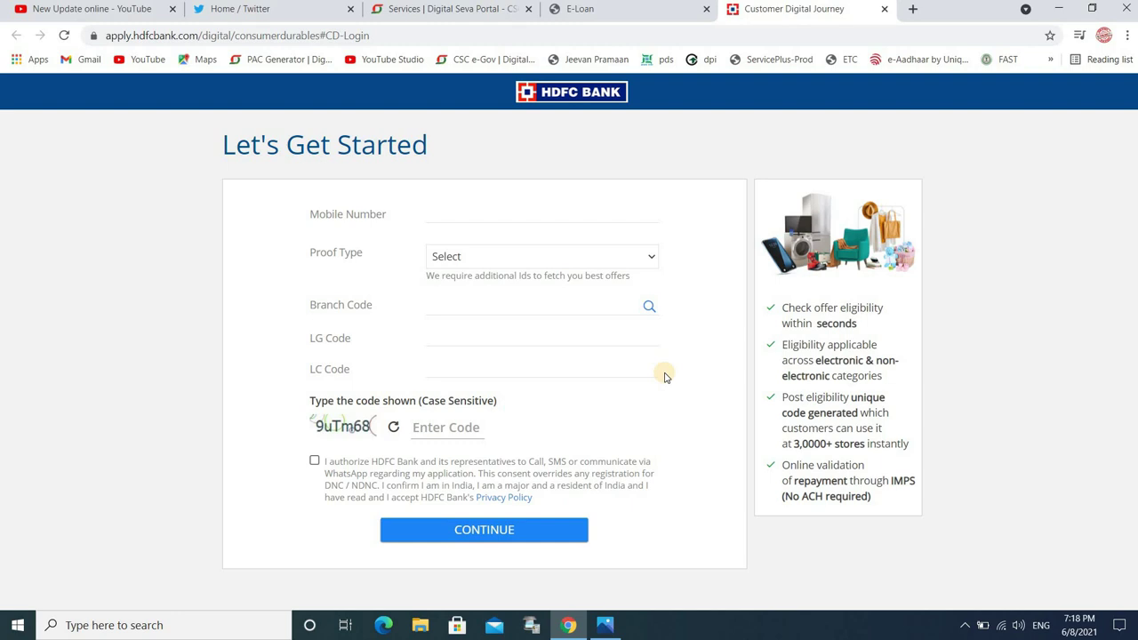
# Step: Choose PAN as proof type, enter the PAN card number and branch code 0761
pyautogui.click(491, 258)
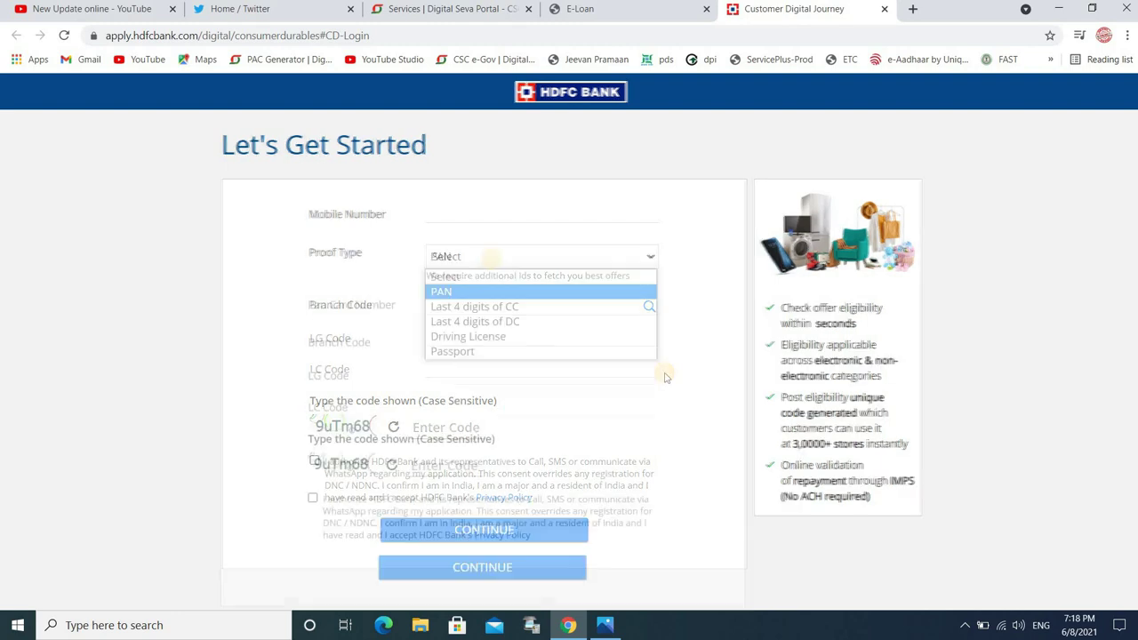
pyautogui.click(474, 293)
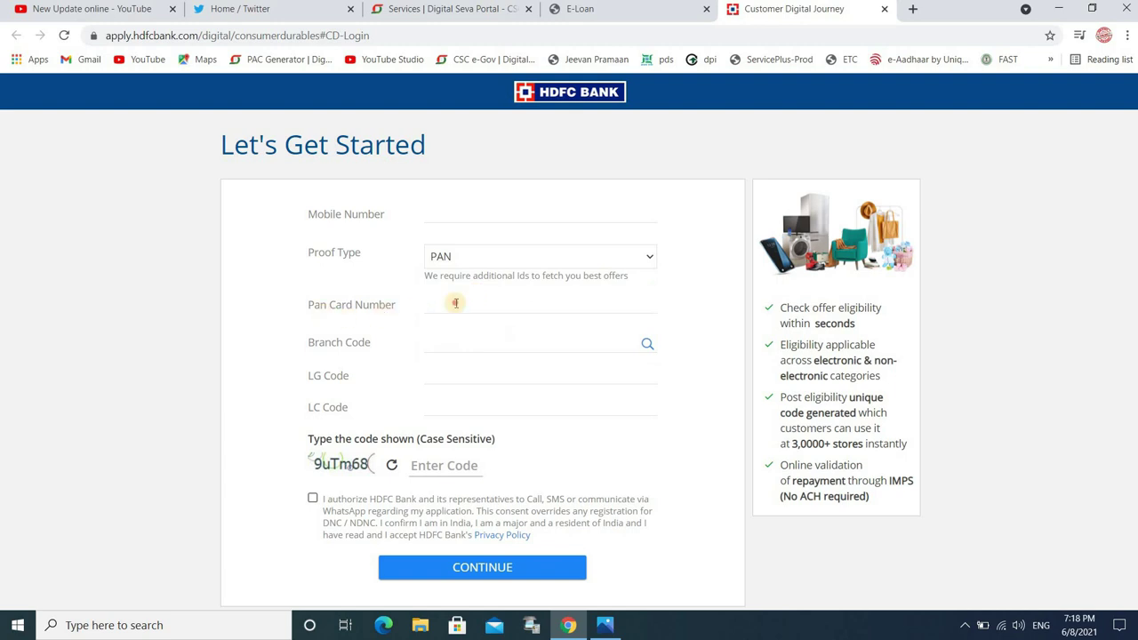
pyautogui.click(455, 303)
pyautogui.click(443, 343)
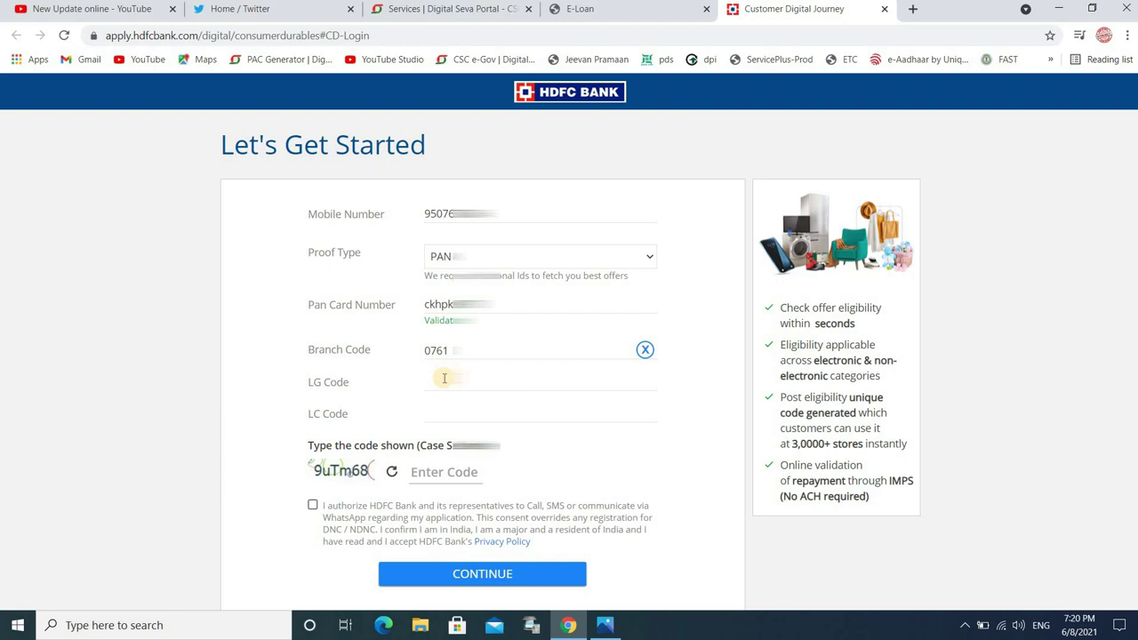
pyautogui.click(443, 378)
pyautogui.click(441, 415)
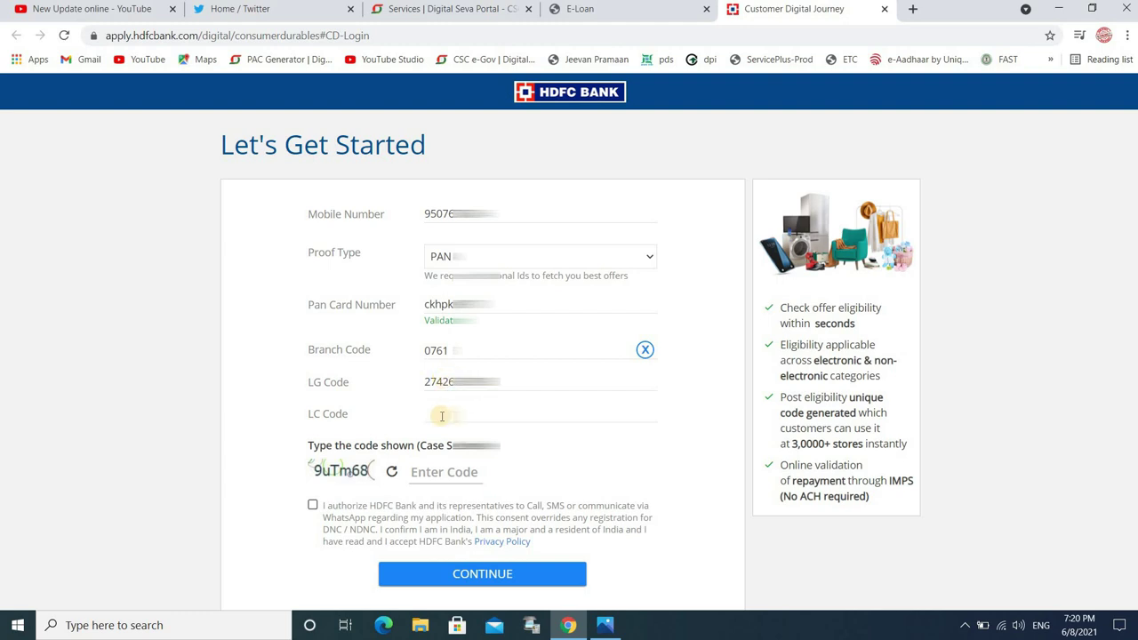
pyautogui.hotkey('ctrl', 'v')
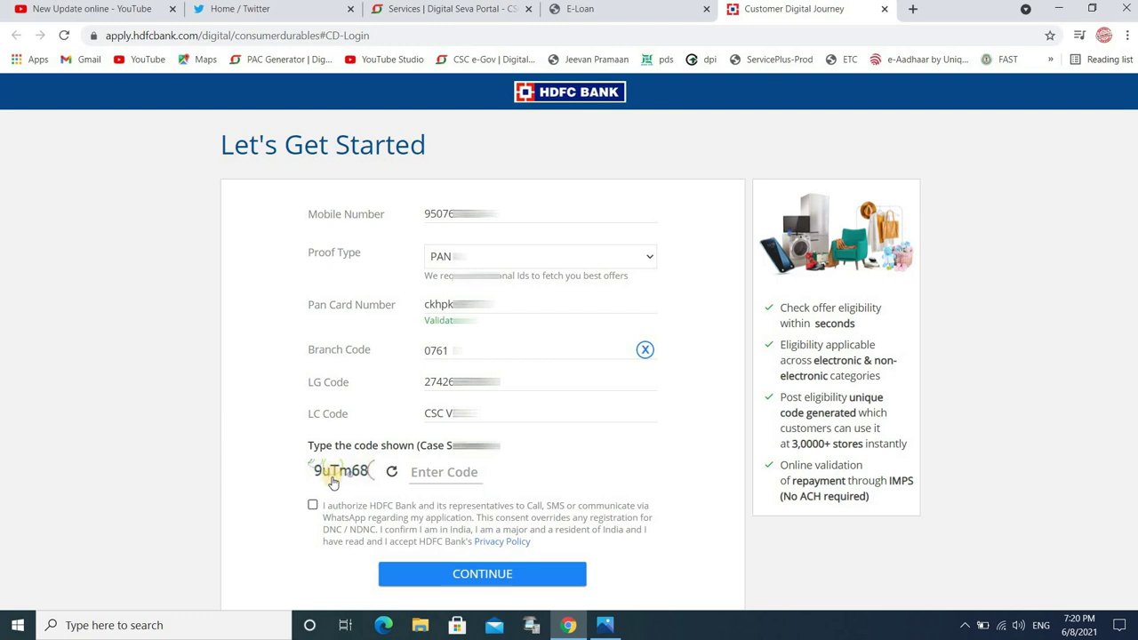
# Step: Enter captcha 9uTm68, tick the consent box and continue
pyautogui.click(442, 471)
pyautogui.click(477, 569)
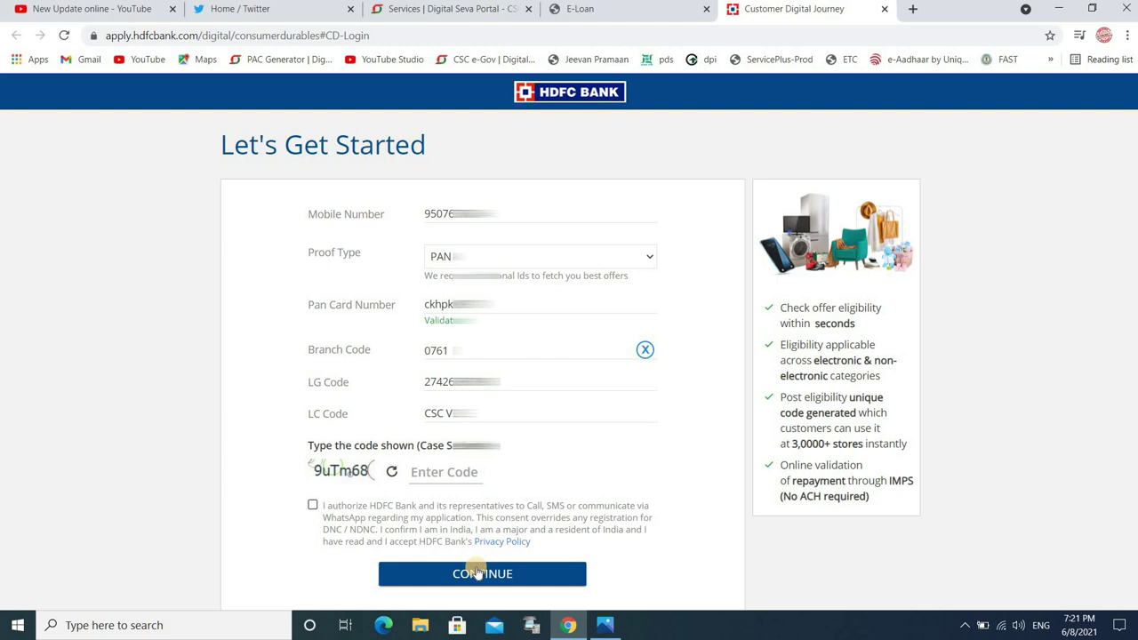
pyautogui.click(422, 470)
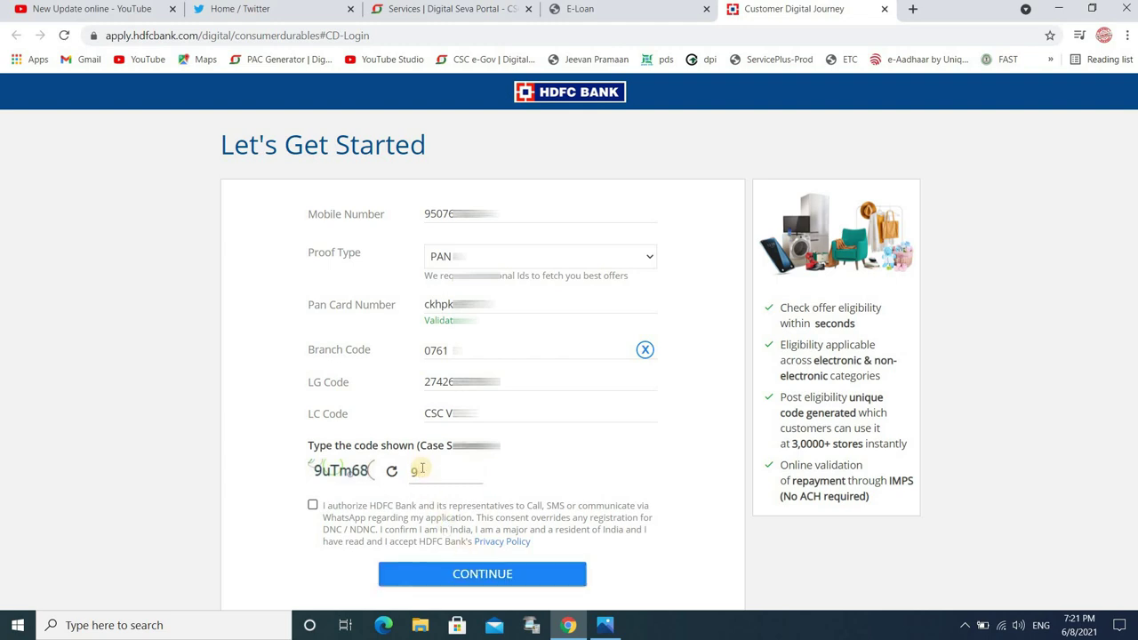
pyautogui.write('9uTm68')
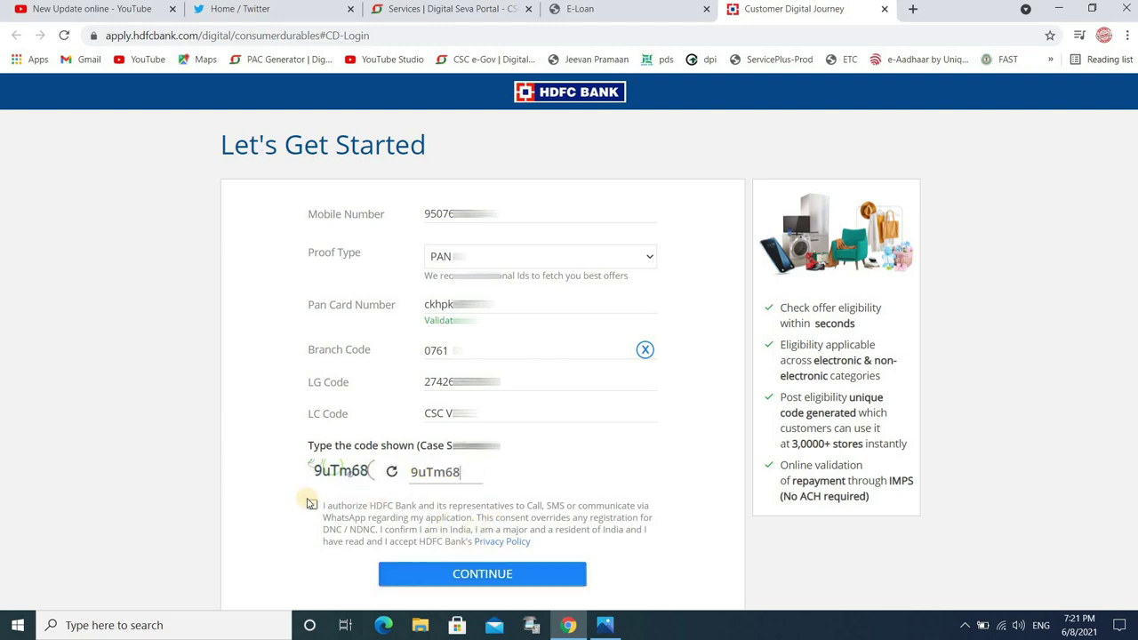
pyautogui.click(312, 506)
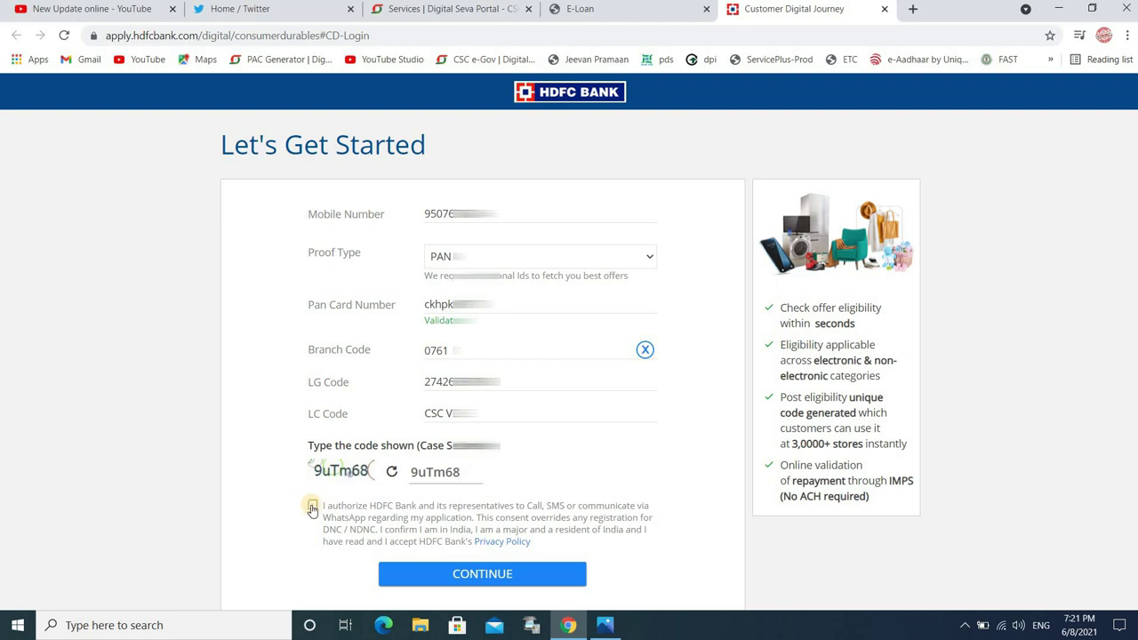
pyautogui.click(461, 576)
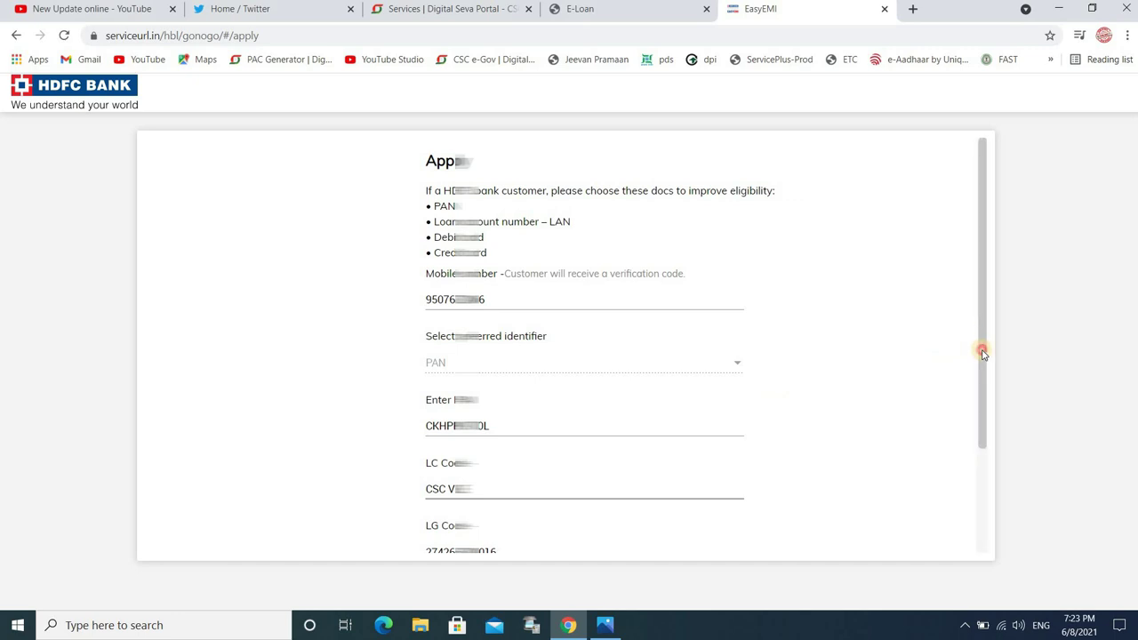
# Step: Request the customer's verification code, paste it in and submit for the eligibility check
pyautogui.moveTo(982, 352); pyautogui.dragTo(1001, 513)
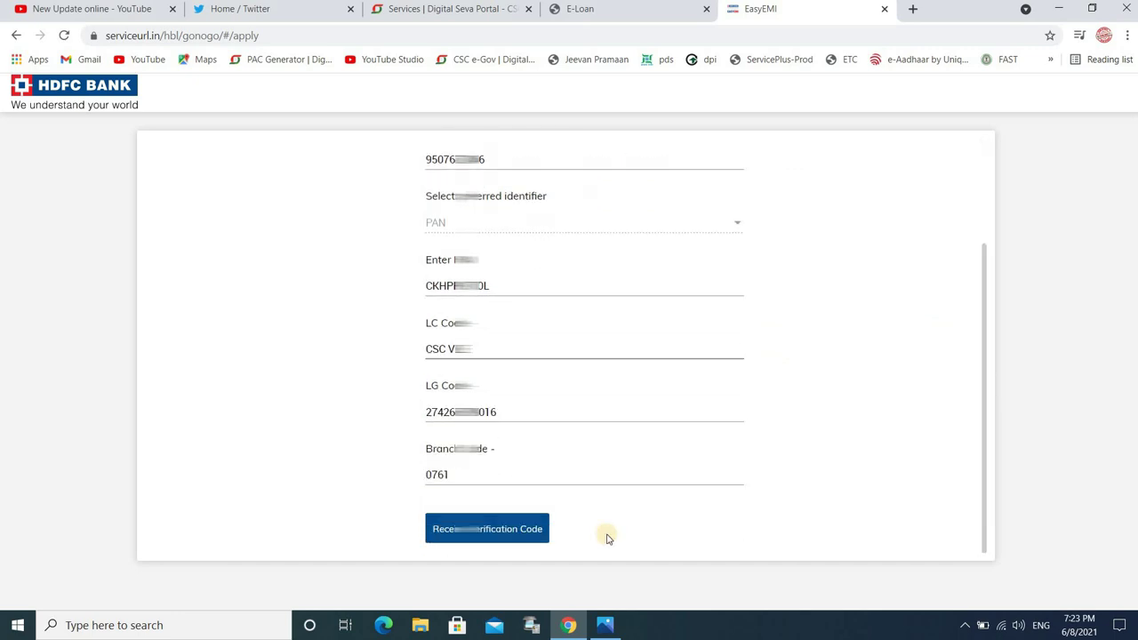
pyautogui.click(503, 531)
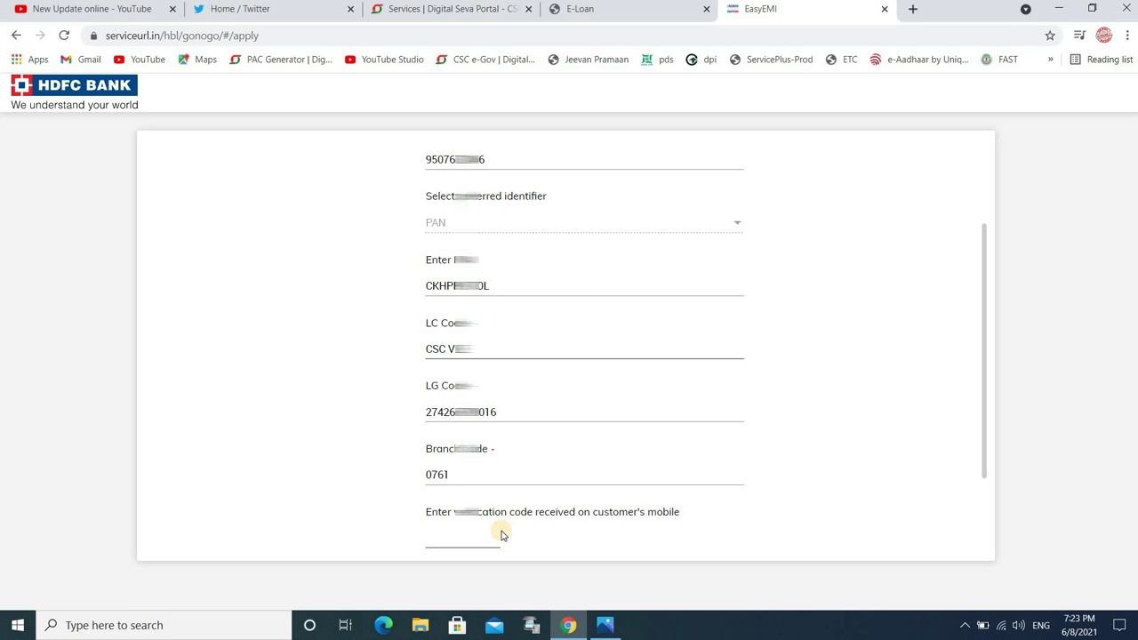
pyautogui.click(453, 539)
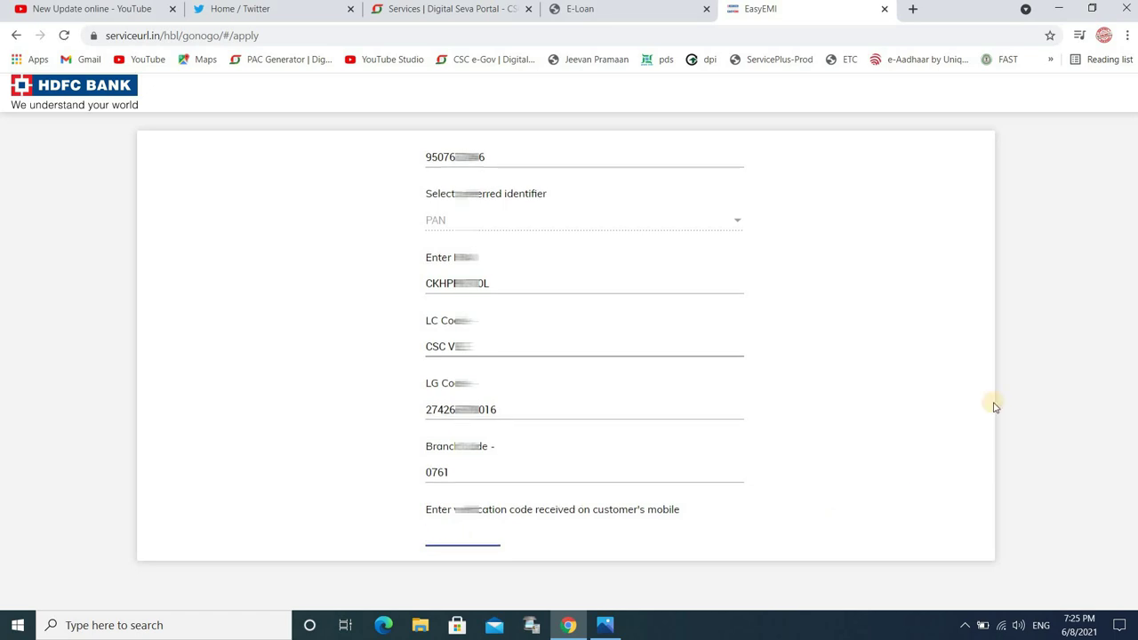
pyautogui.hotkey('ctrl', 'v')
pyautogui.moveTo(978, 374); pyautogui.dragTo(987, 483)
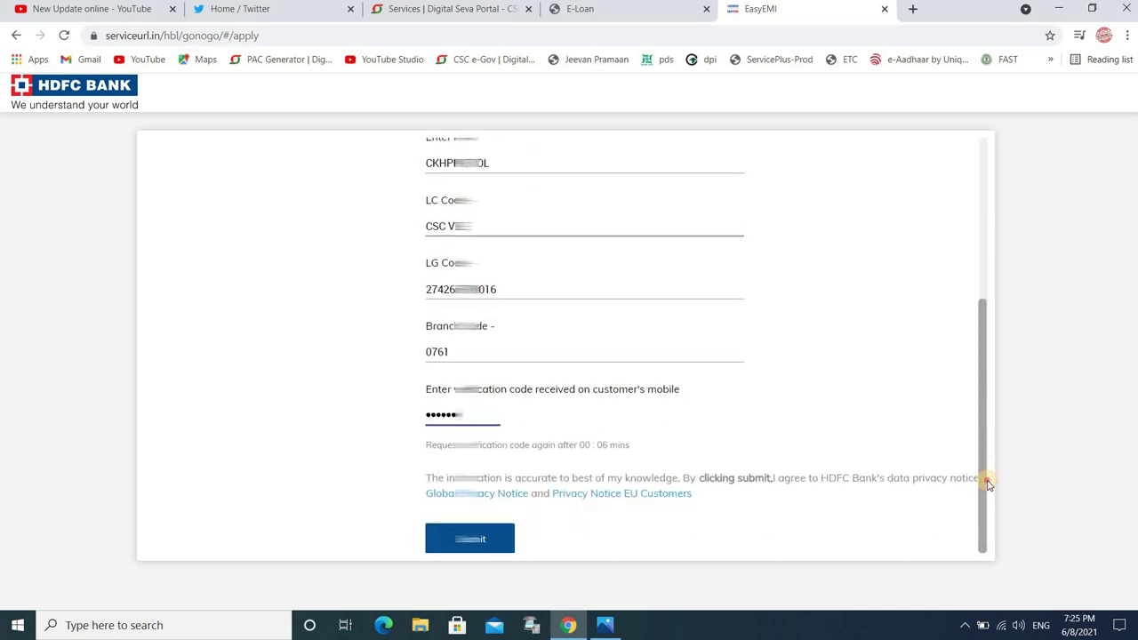
pyautogui.click(470, 537)
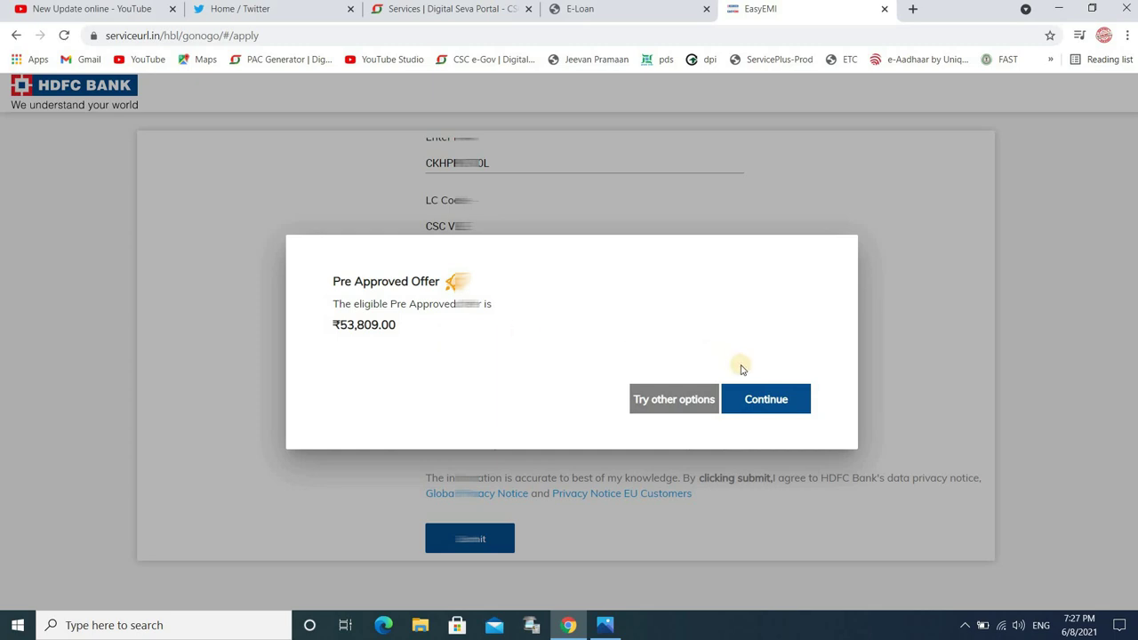
# Step: Accept the ₹53,809 pre-approved offer to reach the Applicant's Details form
pyautogui.click(758, 404)
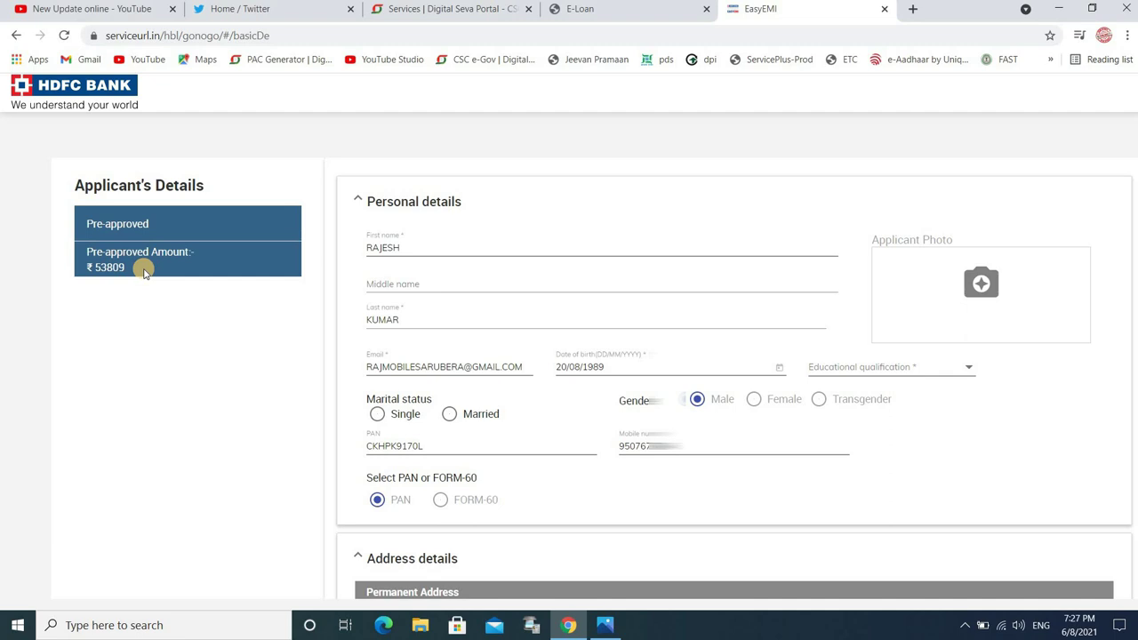
# Step: Select Married under Marital status on the personal details form
pyautogui.click(448, 414)
# Step: Allow camera access and capture the applicant's webcam photo into Applicant Photo
pyautogui.click(981, 283)
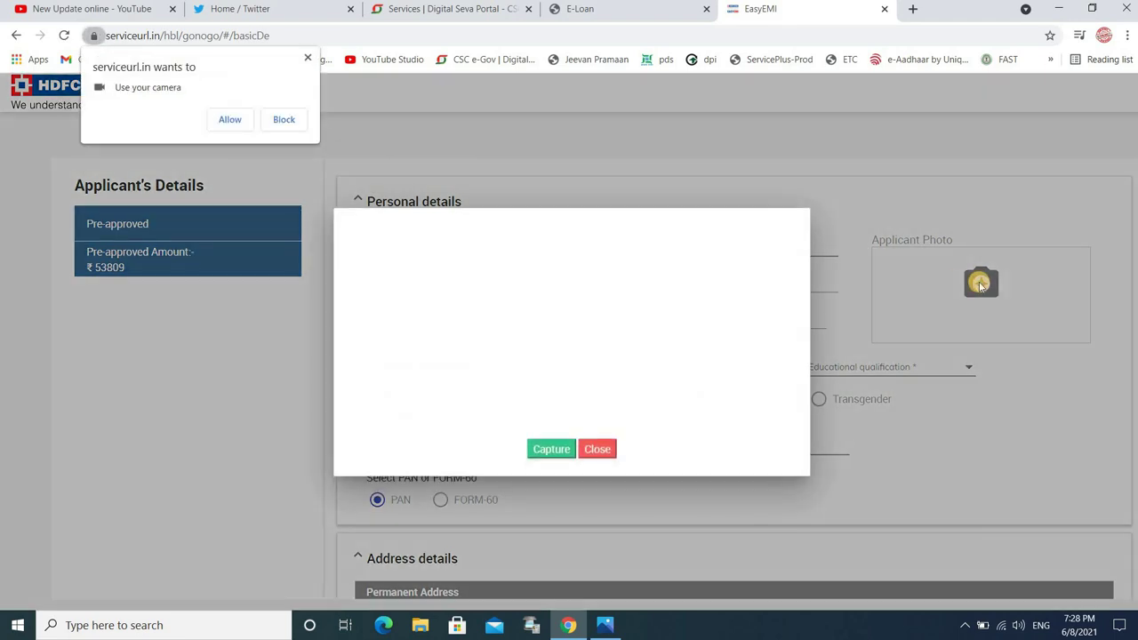
pyautogui.click(230, 119)
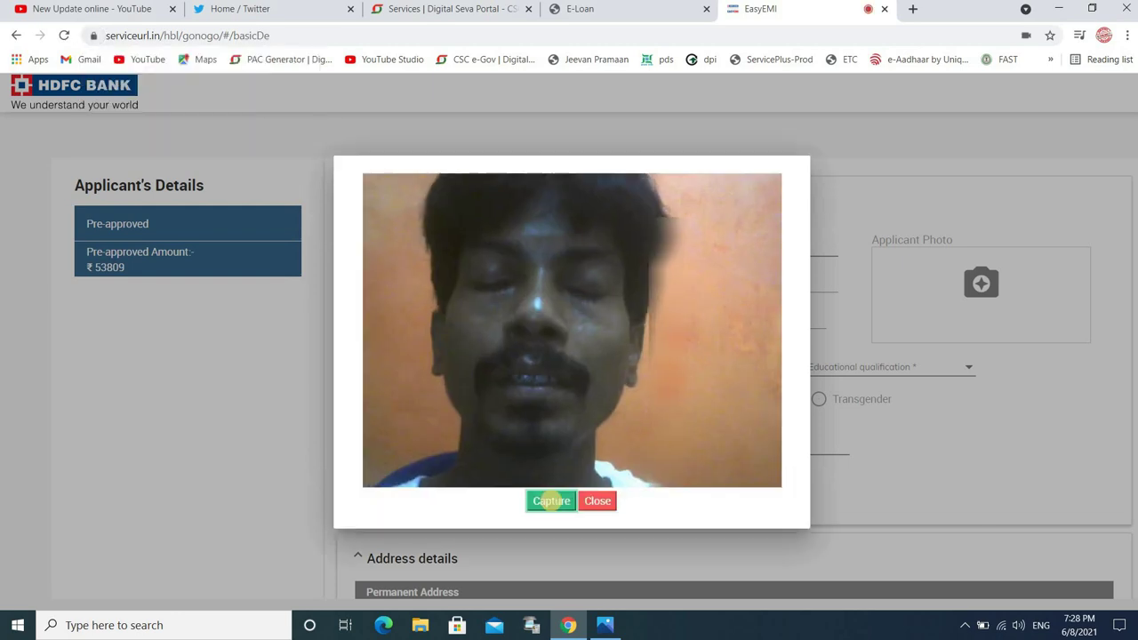
pyautogui.click(551, 501)
pyautogui.scroll(-3, 830, 465)
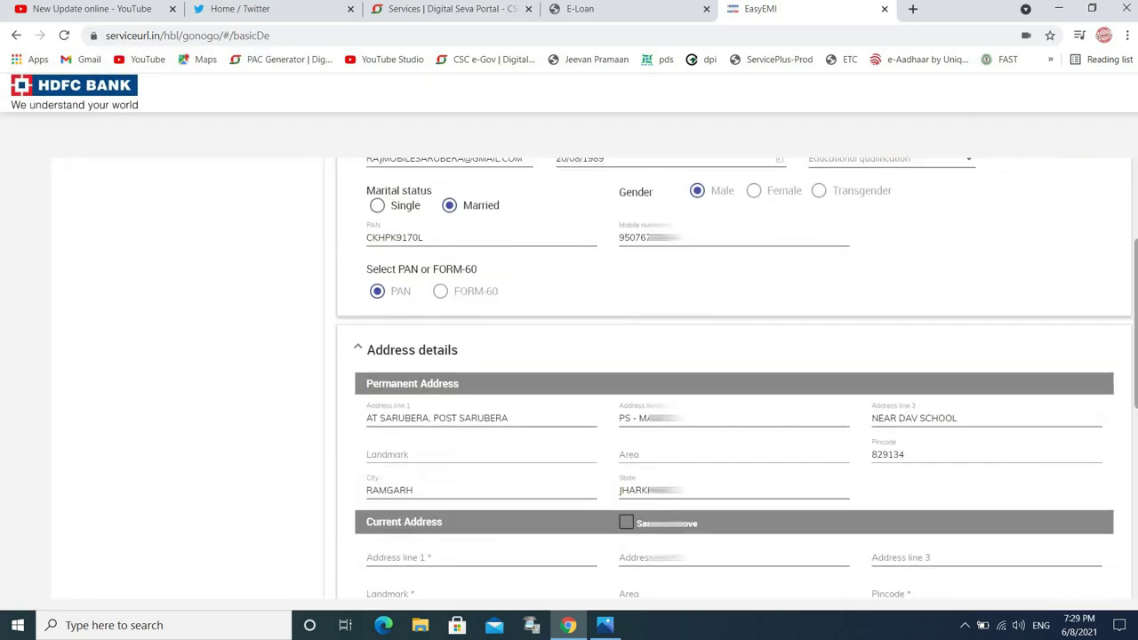
# Step: Tick 'Same as above' so the Current Address copies the permanent address
pyautogui.scroll(-1, 734, 377)
pyautogui.scroll(-1, 734, 377)
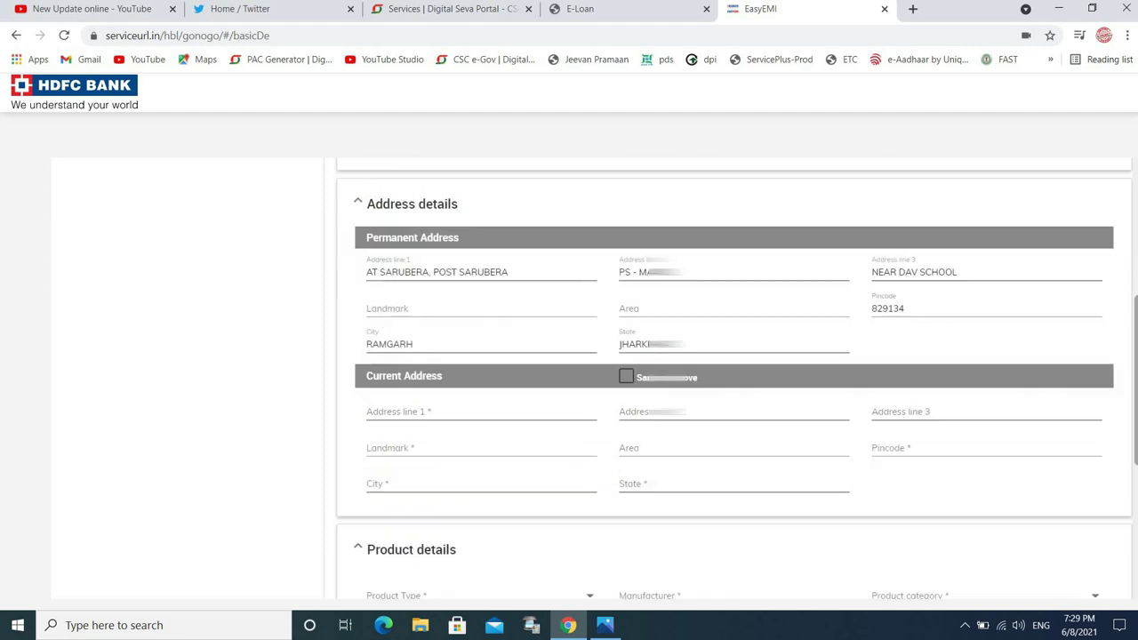
pyautogui.scroll(-1, 733, 377)
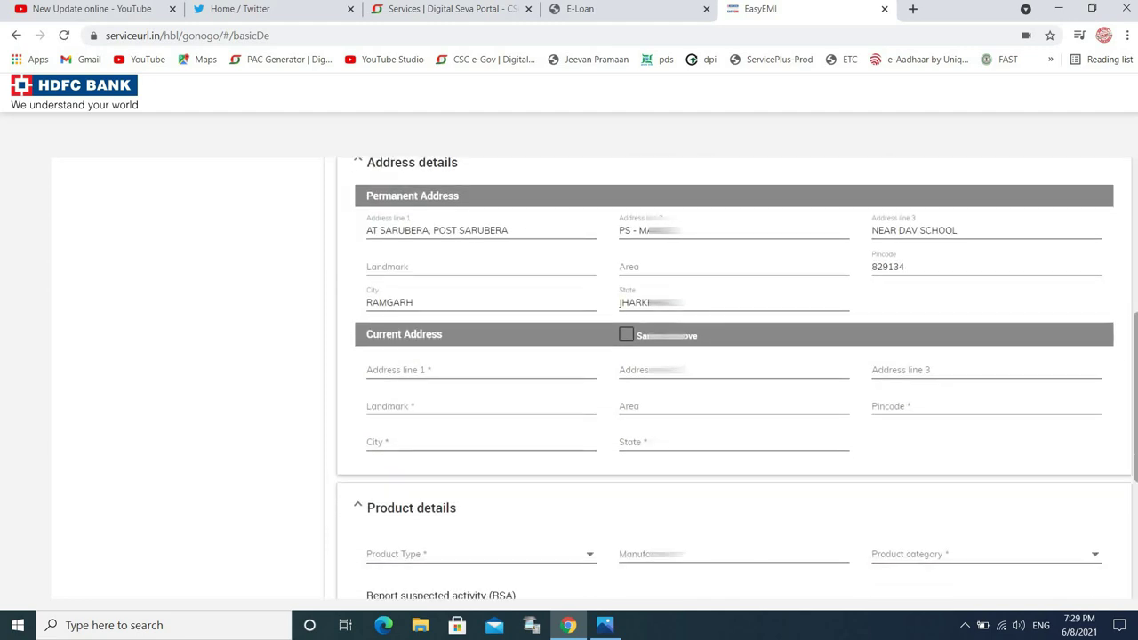
pyautogui.scroll(-1, 724, 338)
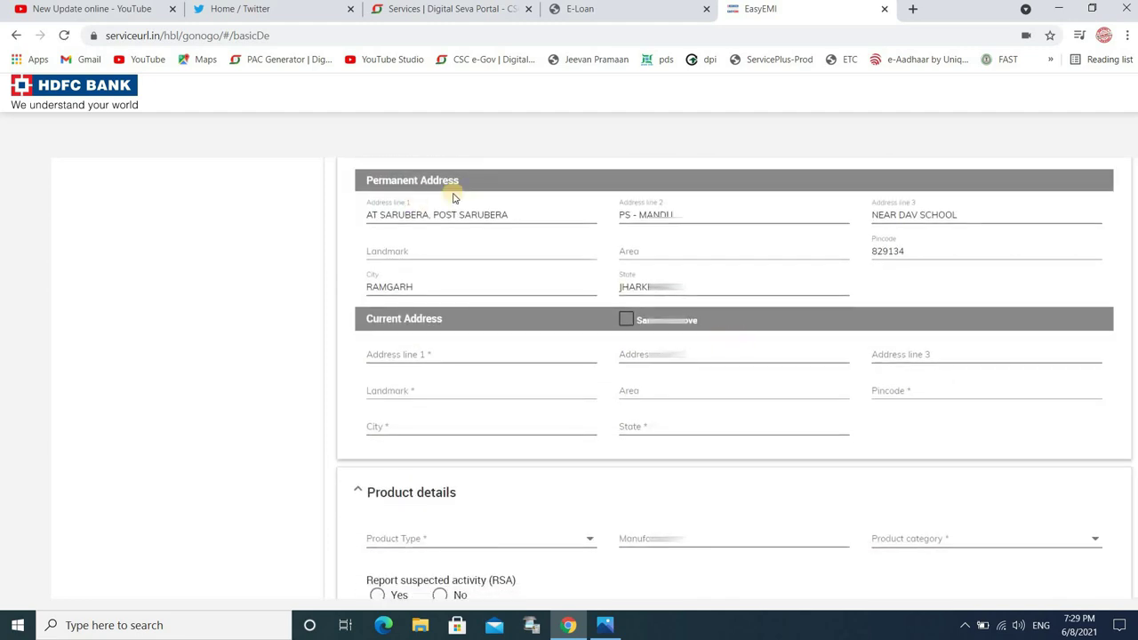
pyautogui.click(627, 321)
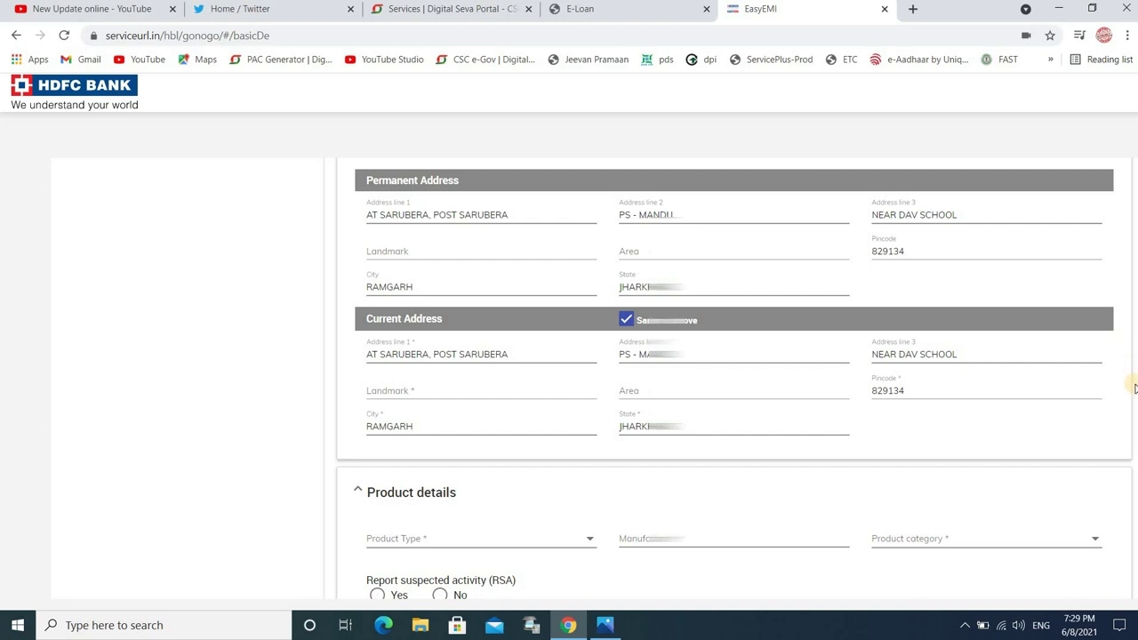
pyautogui.scroll(-2, 1090, 600)
pyautogui.scroll(-4, 1090, 600)
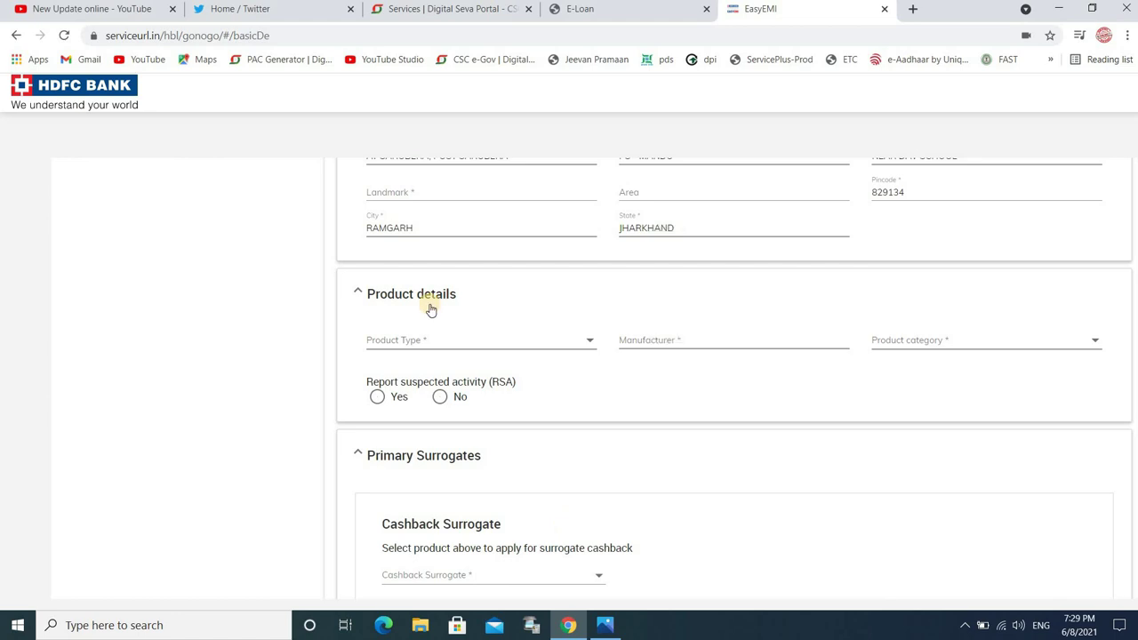
# Step: Set Product Type to DELIVERY - CD after briefly trying OTC - DIGITAL
pyautogui.click(482, 341)
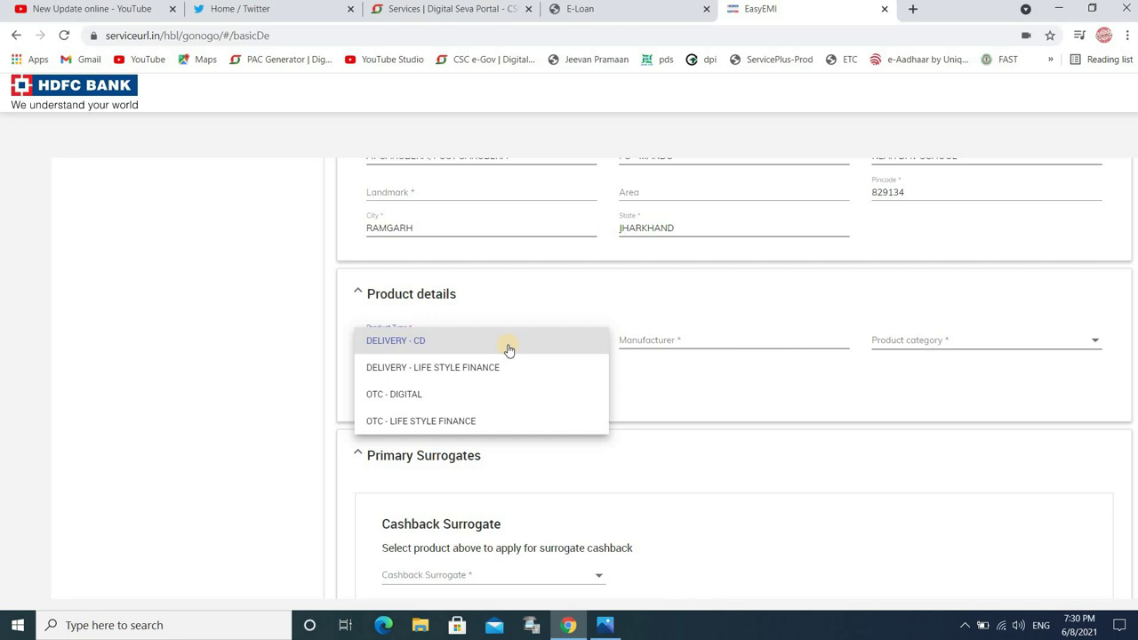
pyautogui.click(505, 348)
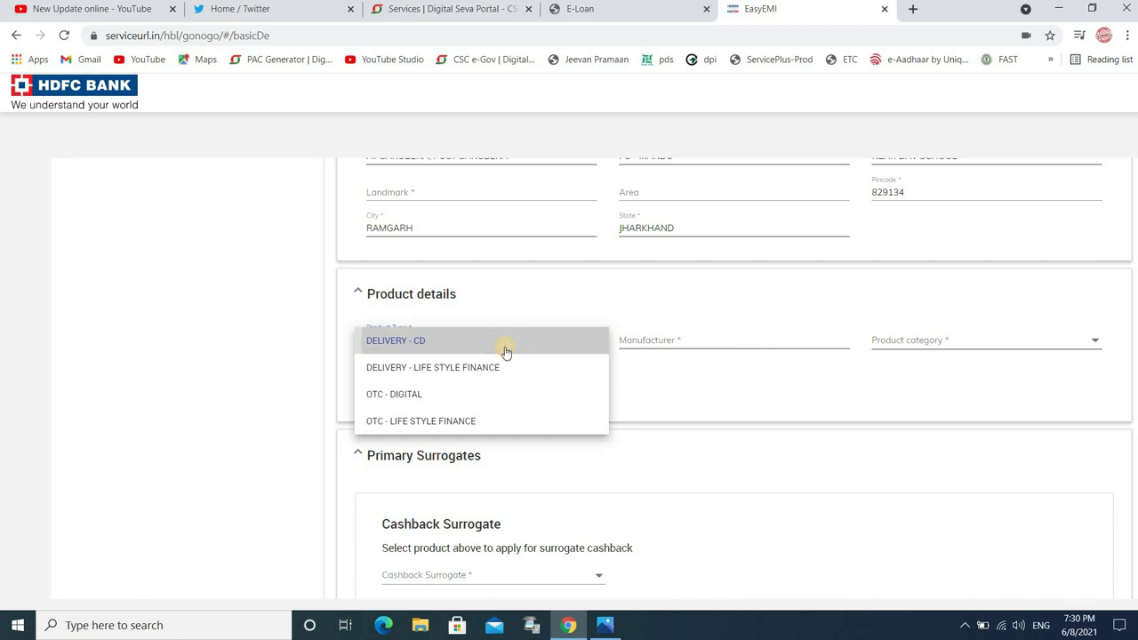
pyautogui.click(688, 344)
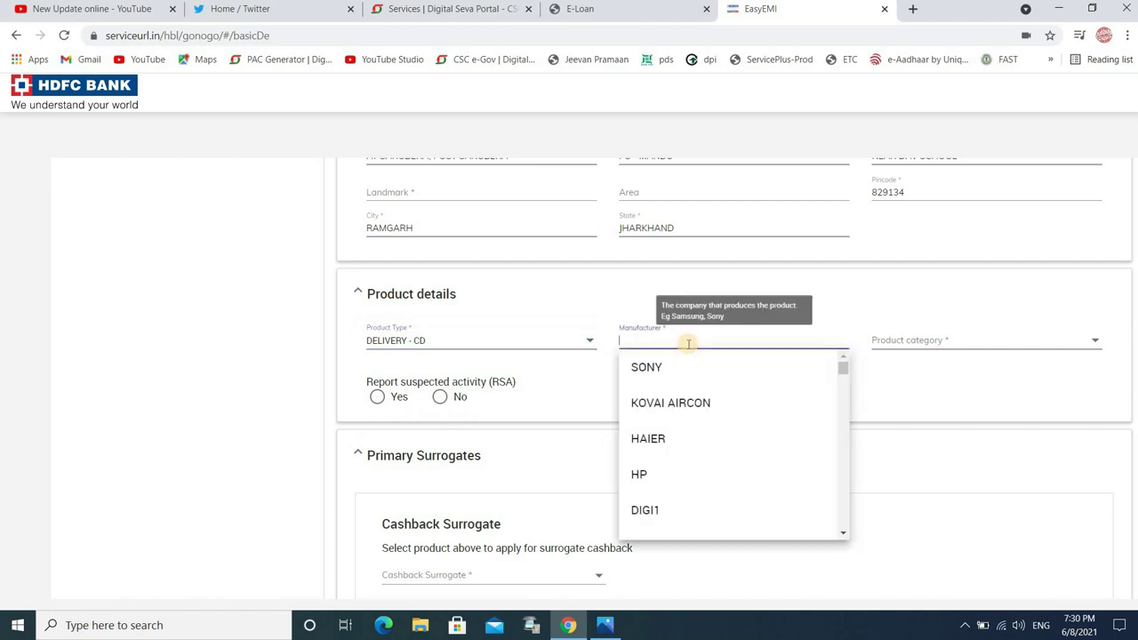
pyautogui.click(420, 343)
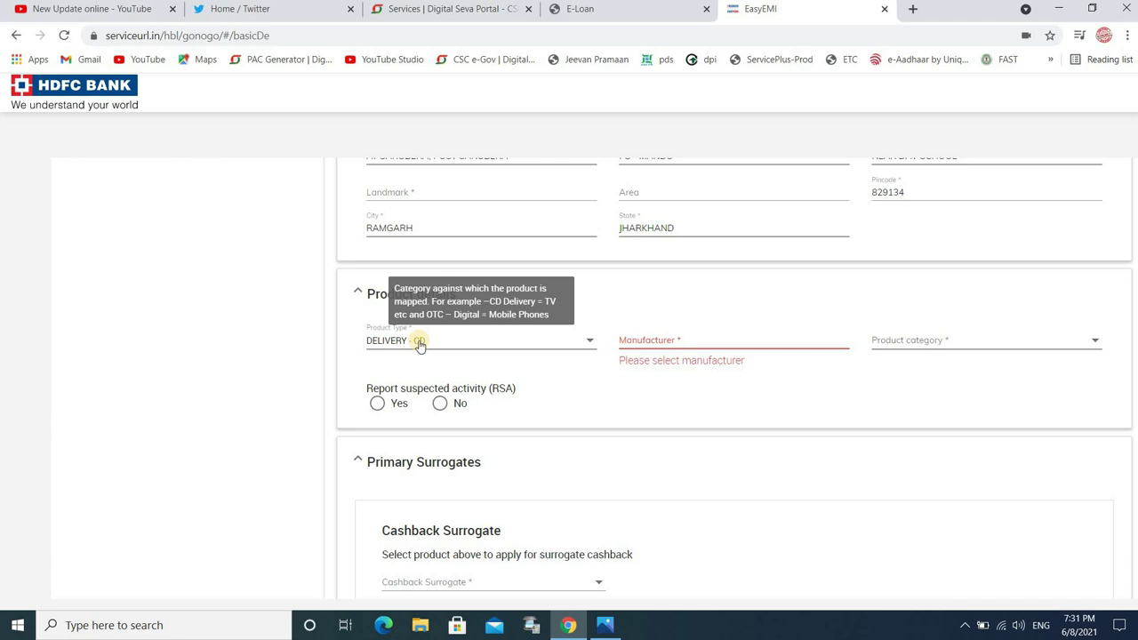
pyautogui.click(419, 345)
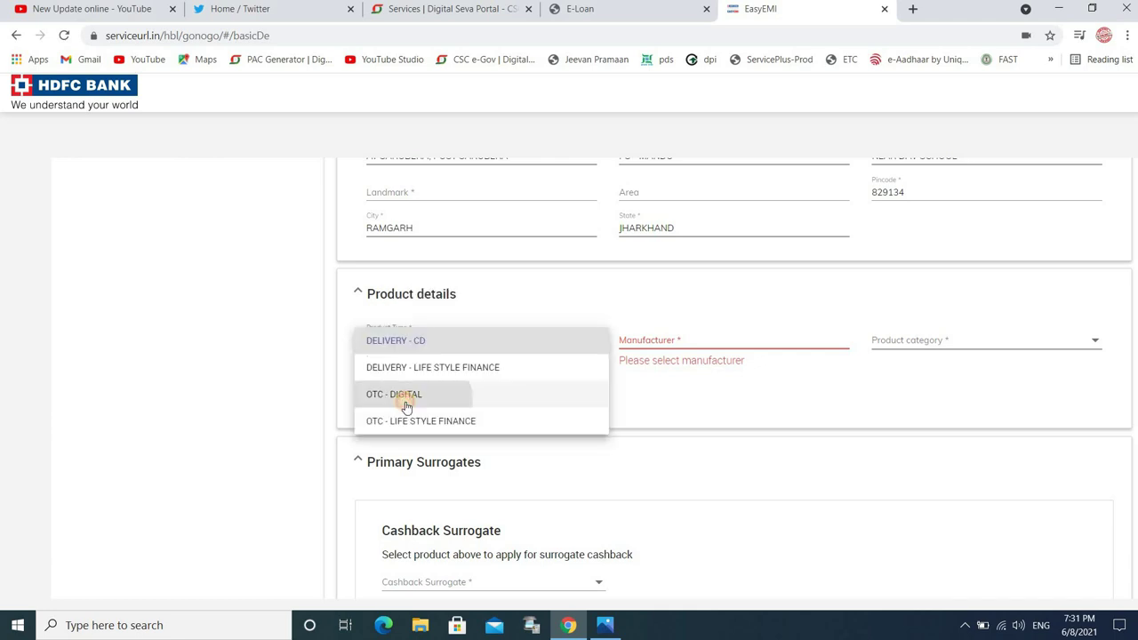
pyautogui.click(373, 398)
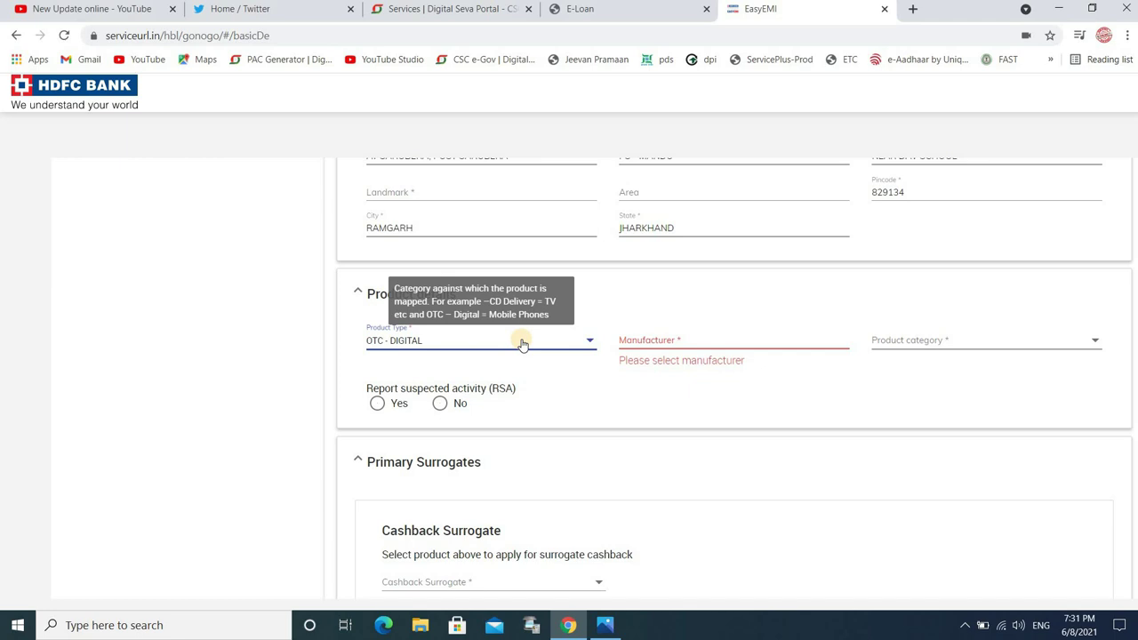
pyautogui.click(523, 343)
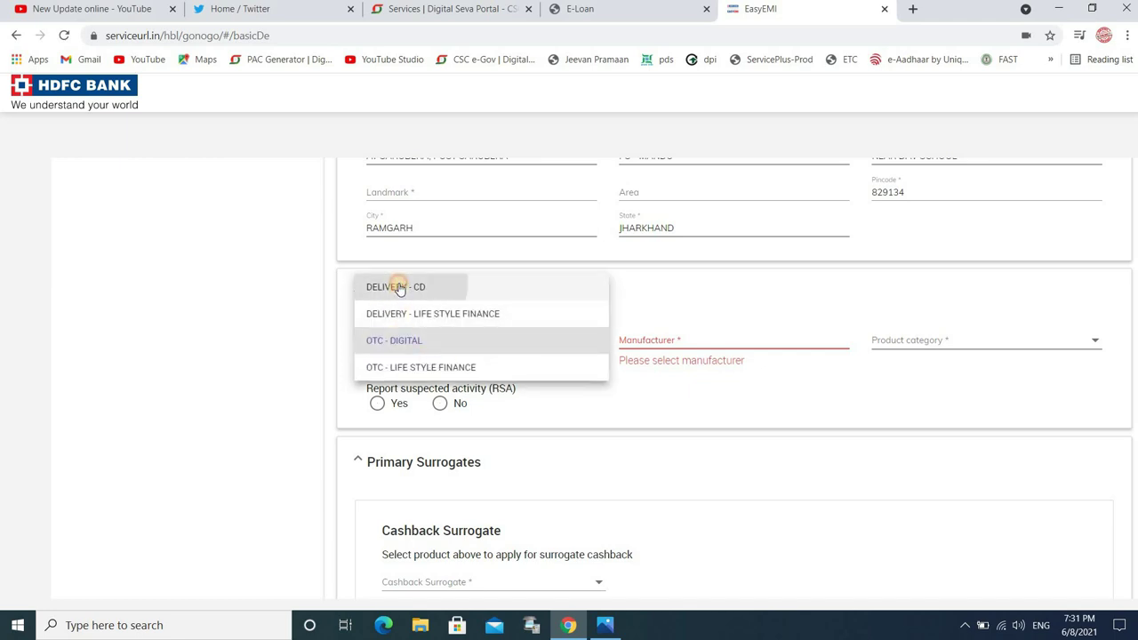
pyautogui.click(398, 287)
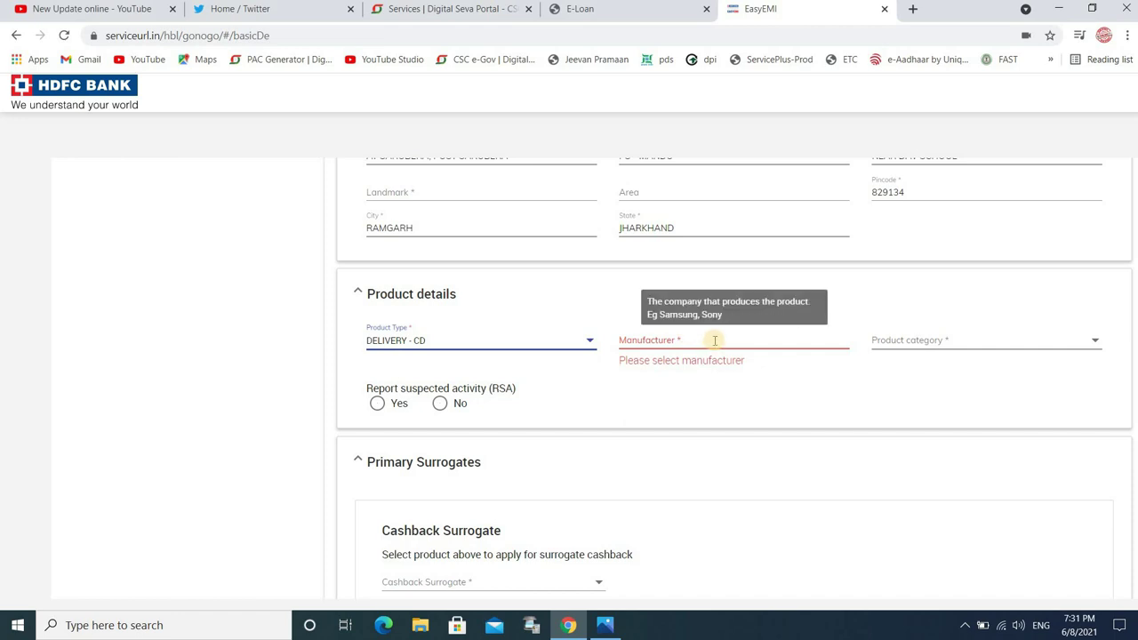
# Step: Set manufacturer to SONY and product category to PANEL-SONY, and answer No to suspected activity
pyautogui.click(714, 340)
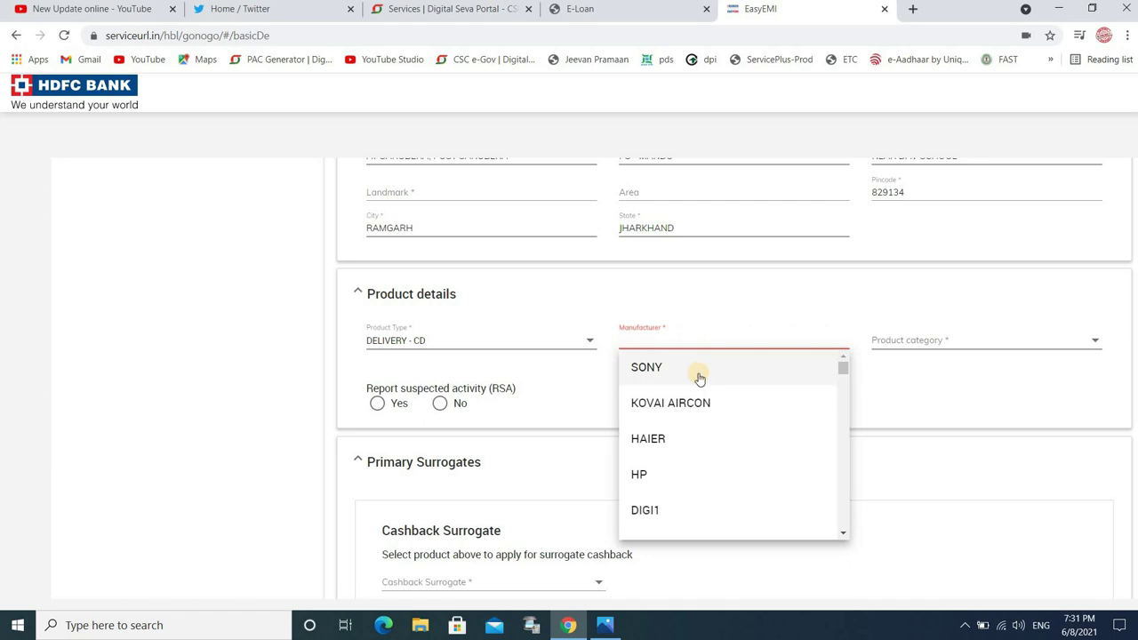
pyautogui.click(699, 376)
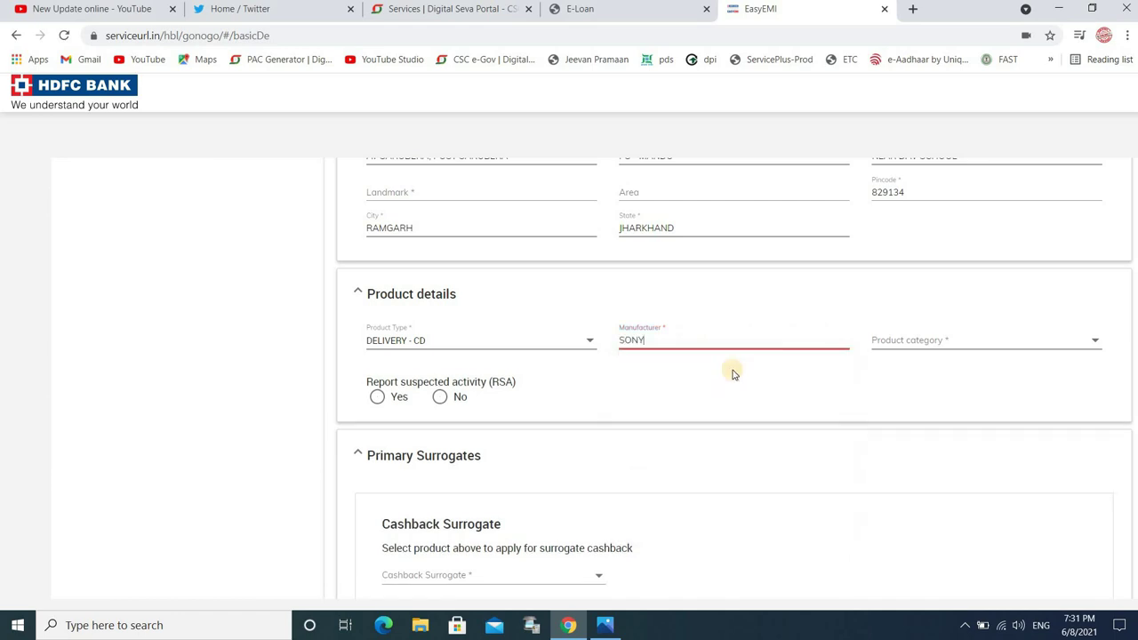
pyautogui.click(910, 346)
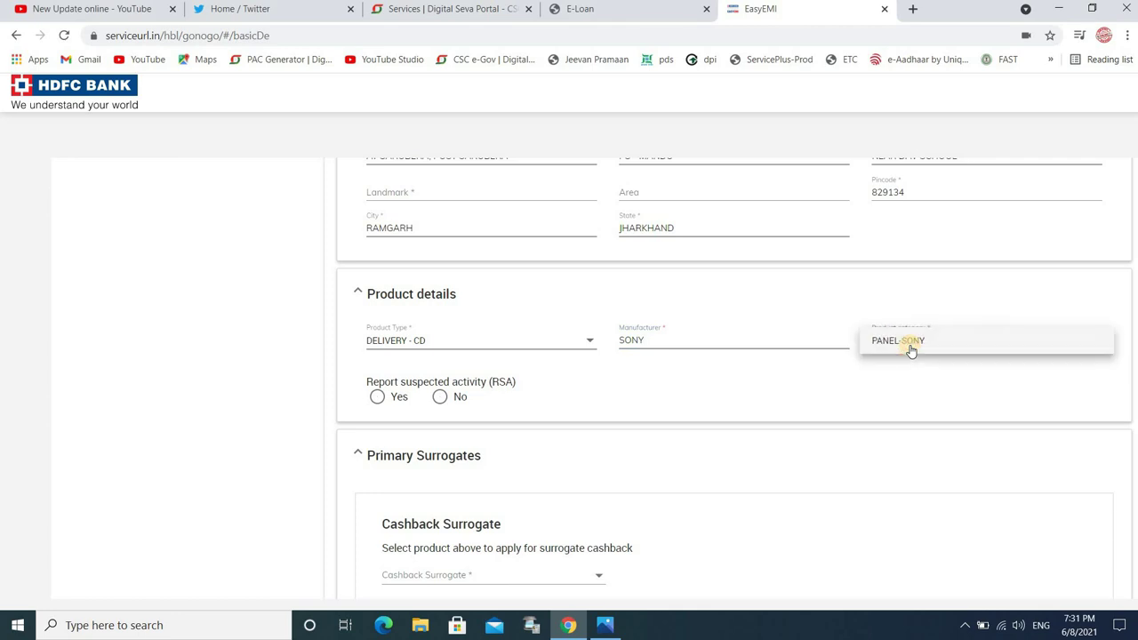
pyautogui.click(953, 341)
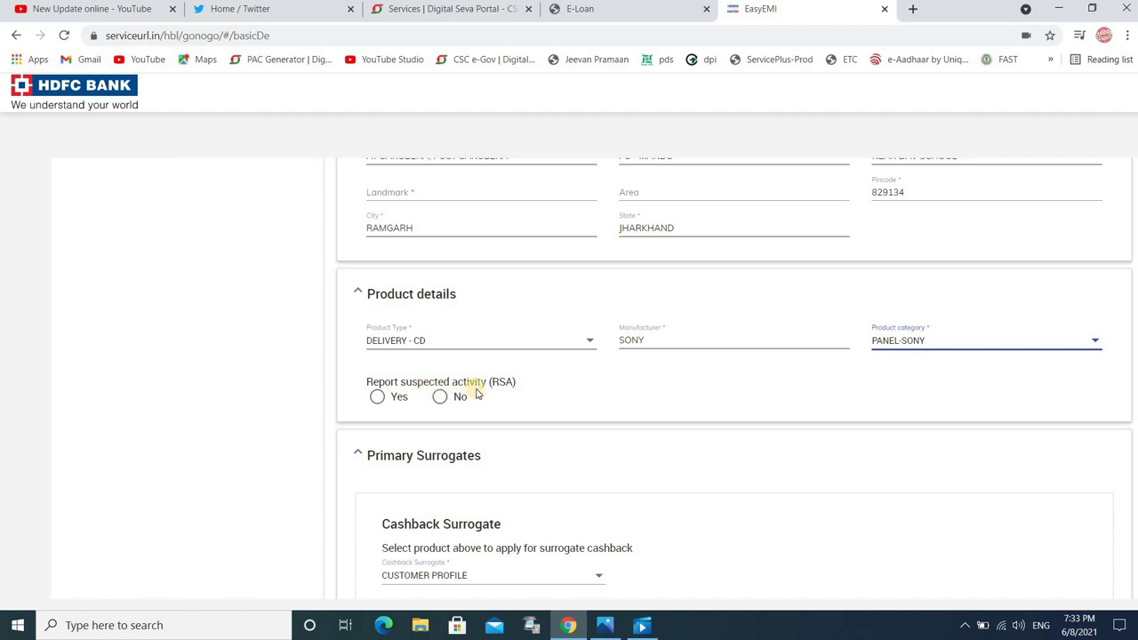
pyautogui.click(439, 396)
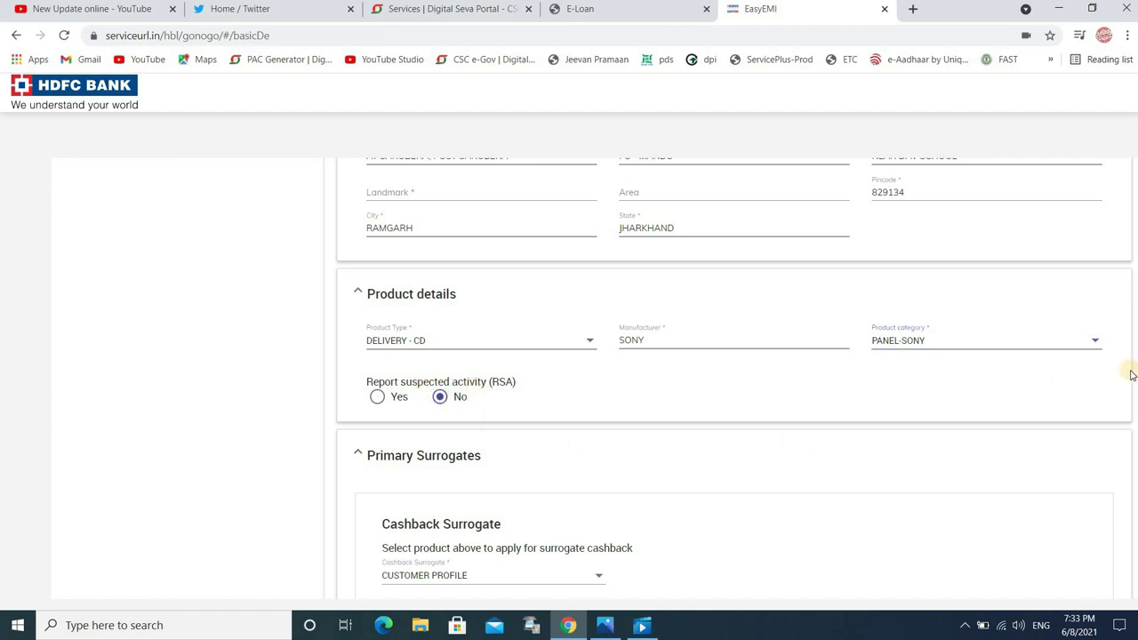
pyautogui.scroll(-2, 1130, 432)
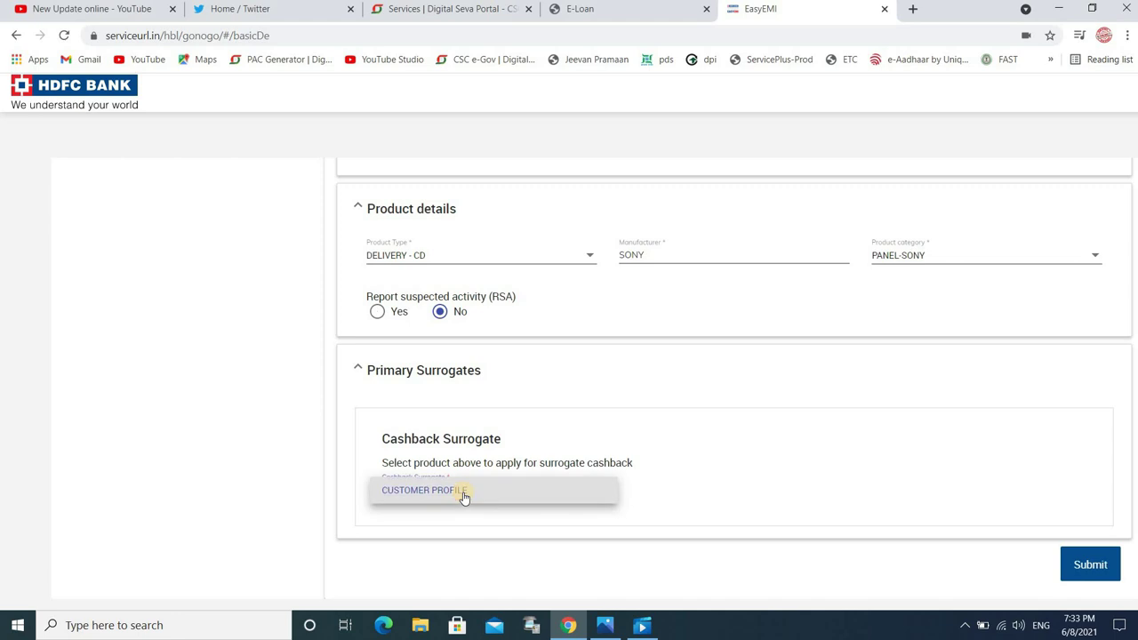
# Step: Keep CUSTOMER PROFILE as the Cashback Surrogate and submit the loan application
pyautogui.click(462, 494)
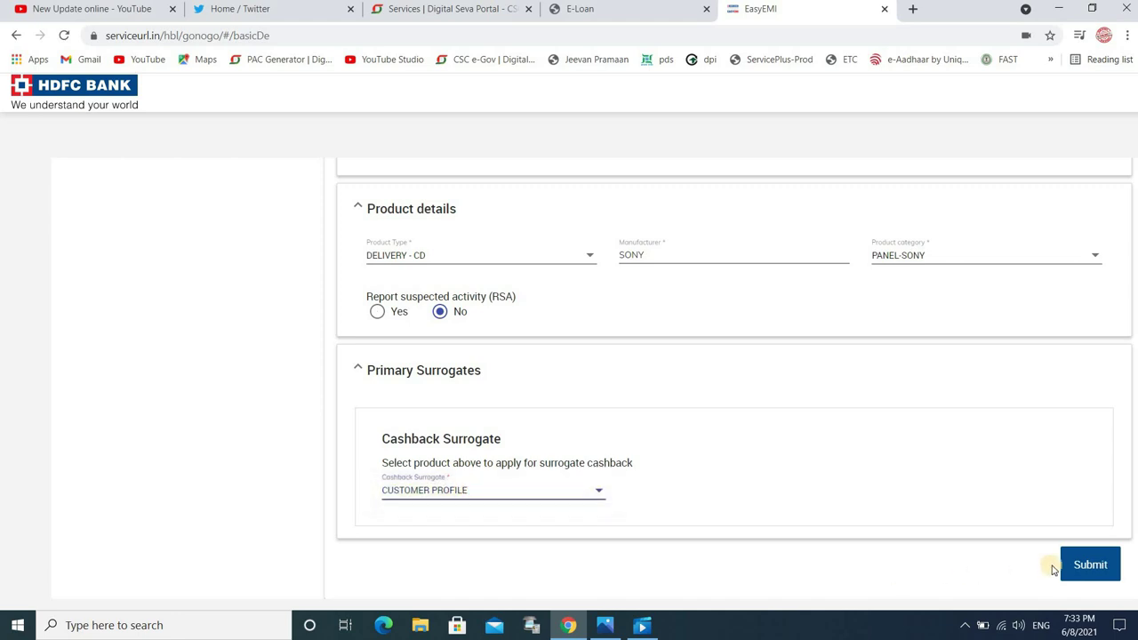
pyautogui.click(1089, 564)
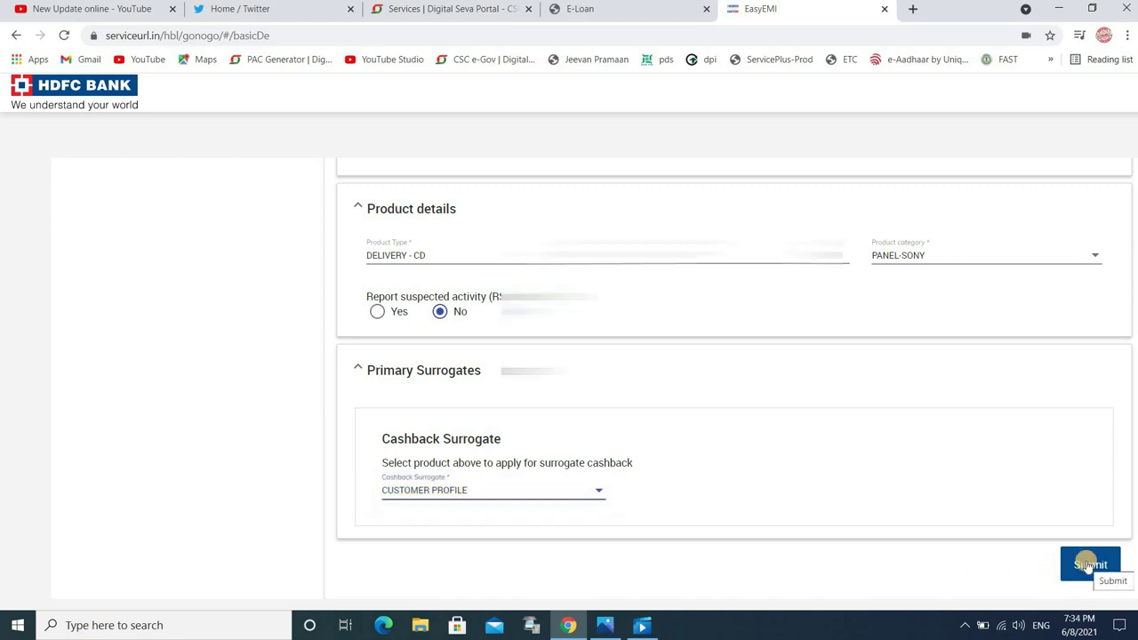